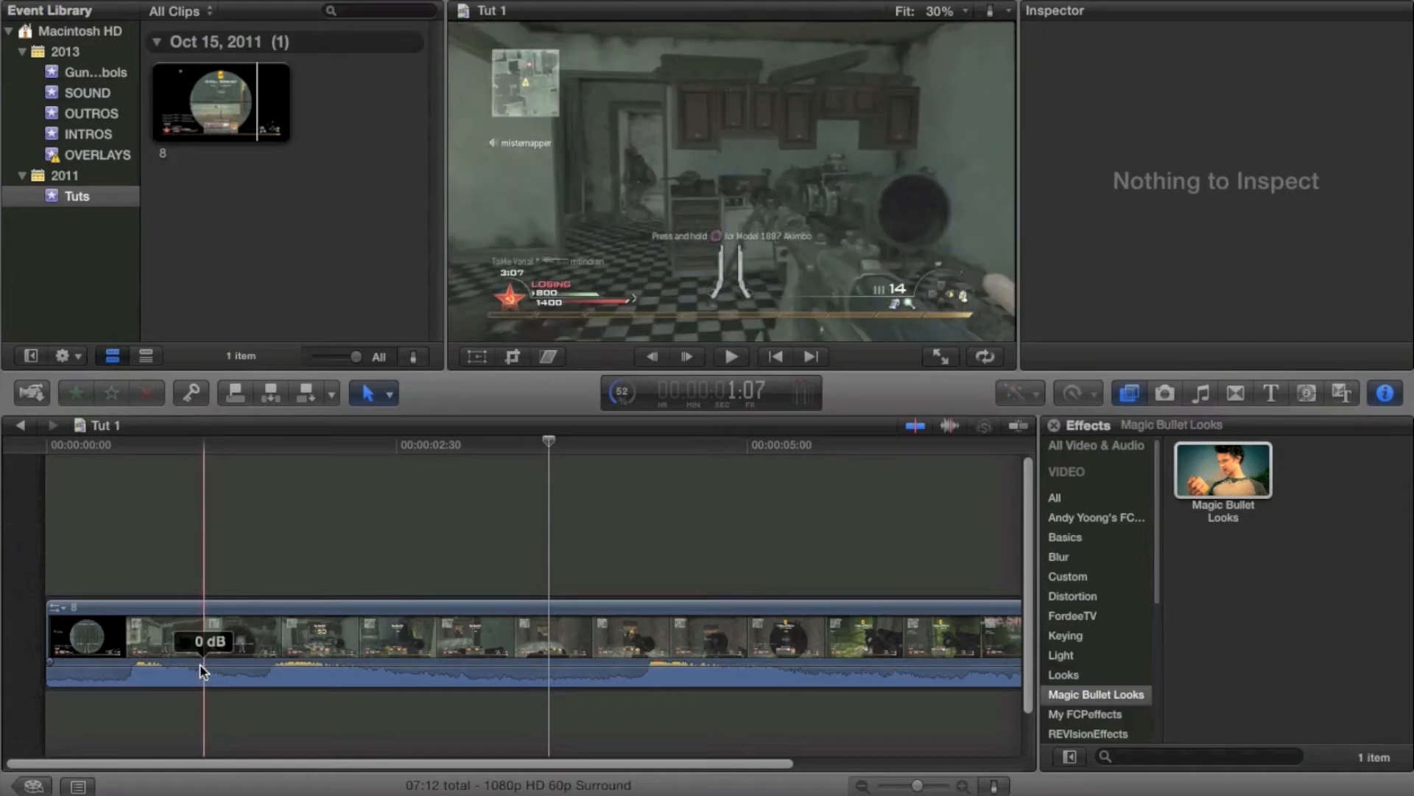
Blade out a short segment near the clip's start and drag its retime handle to slow it down
key(b)
click(185, 669)
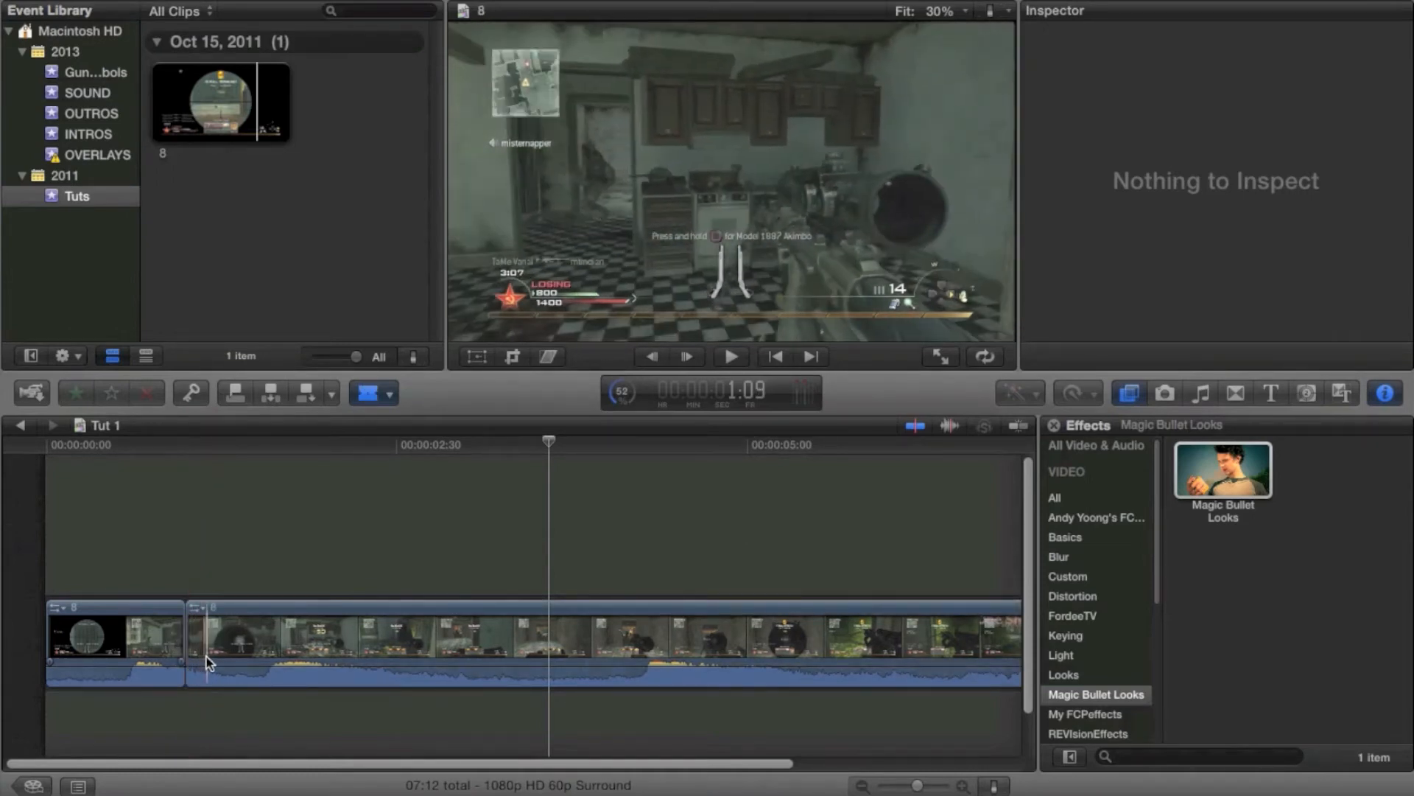
click(206, 656)
key(a)
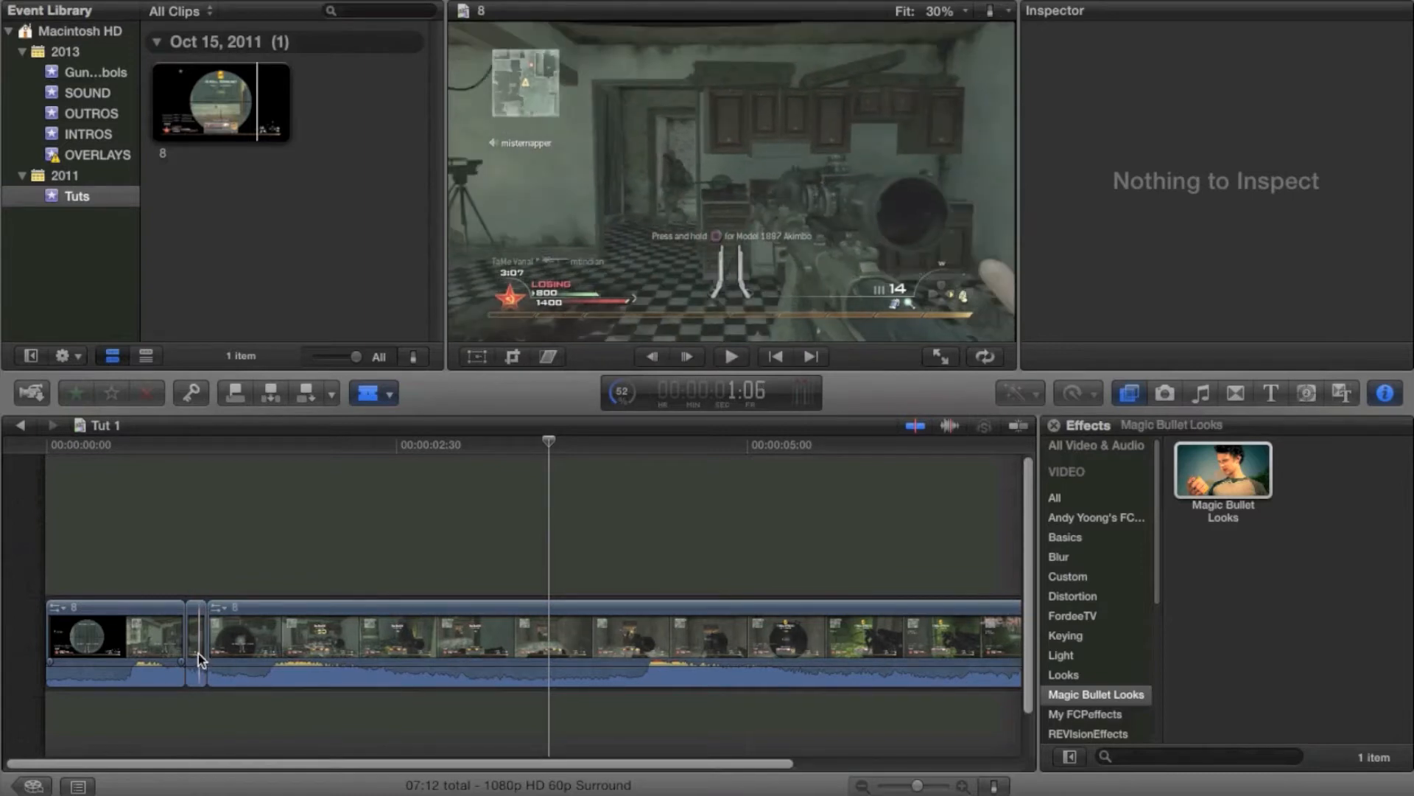
click(197, 654)
key(super+r)
drag(206, 590, 296, 600)
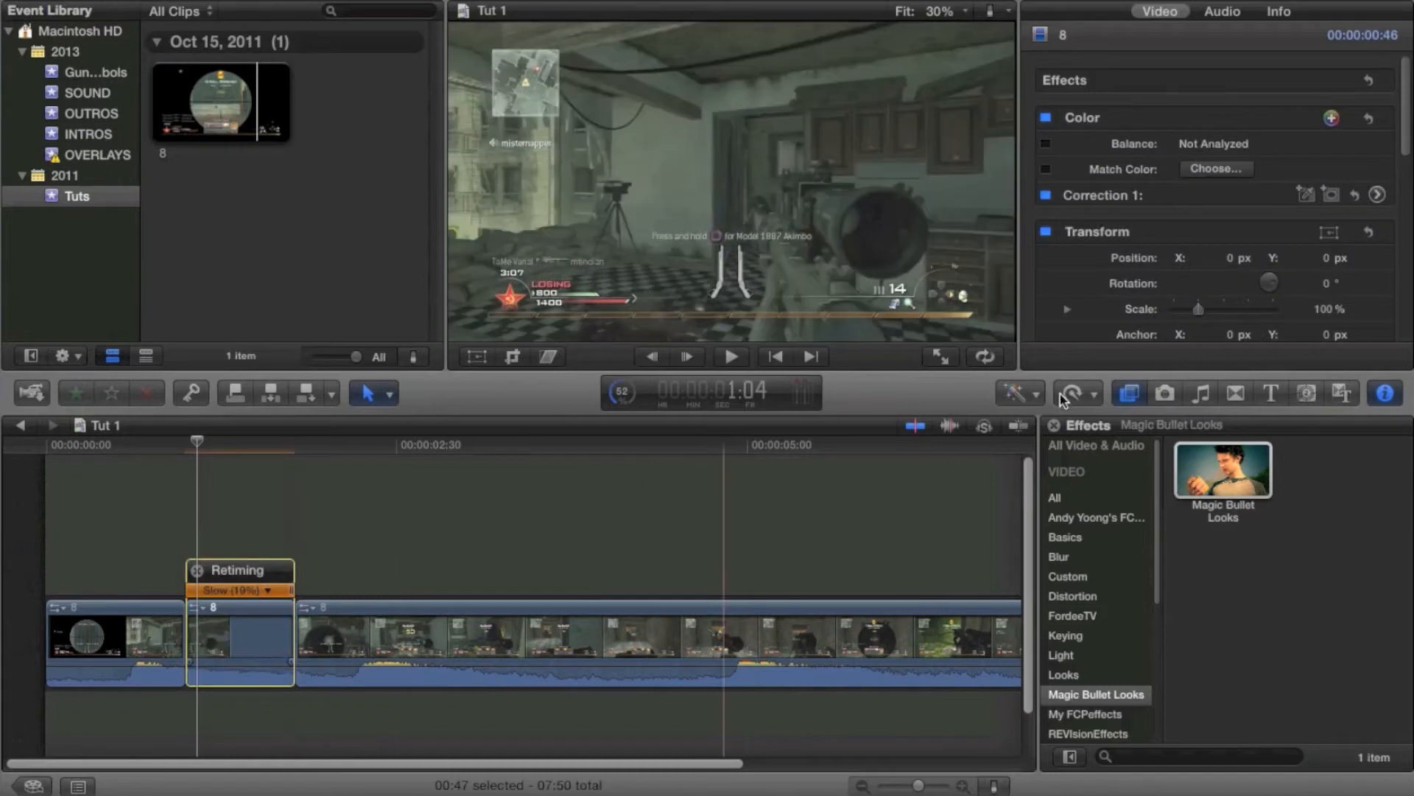
Set that segment's retime video quality to Optical Flow
click(1077, 393)
mouse_move(1121, 631)
click(1255, 669)
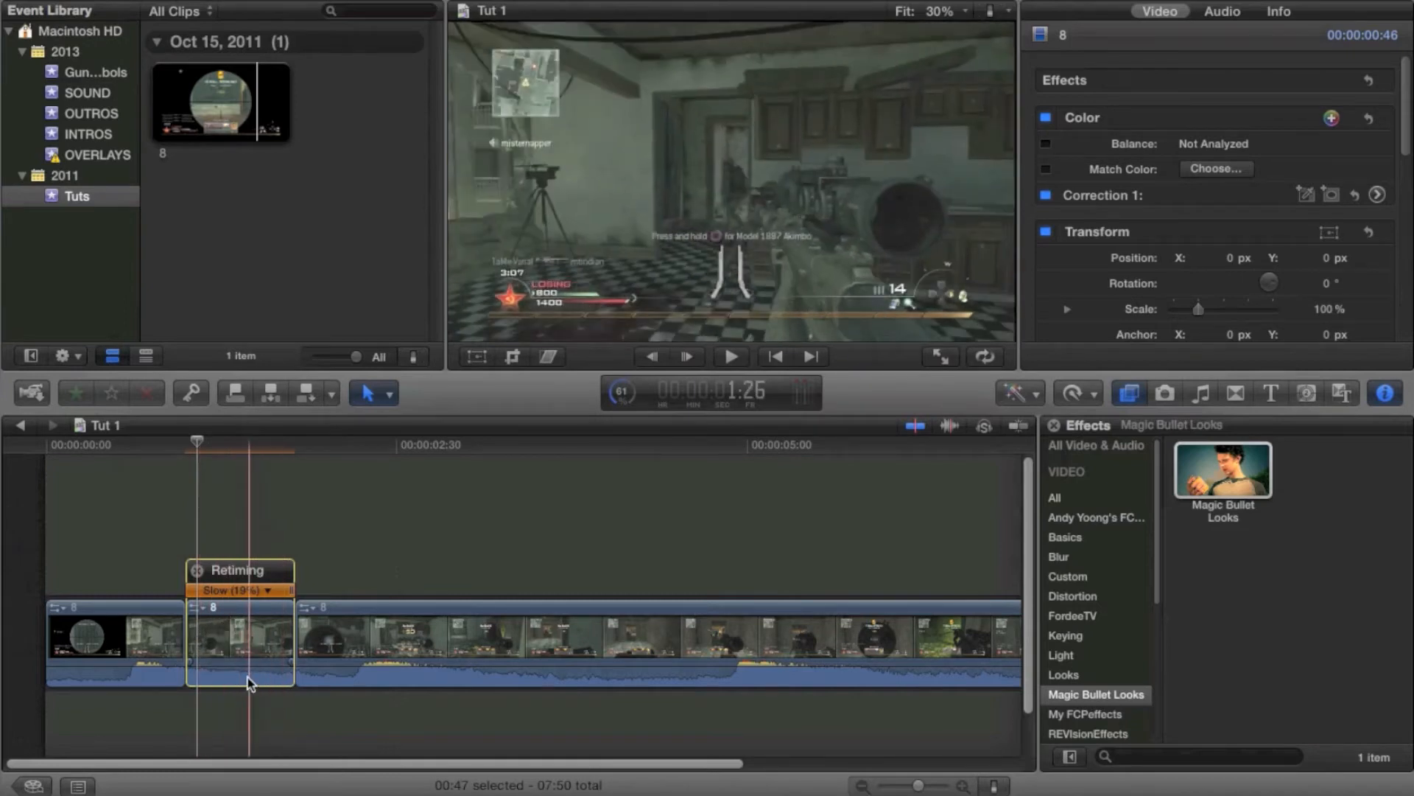
Undo the optical flow, retiming and blade cuts
key(super+z)
key(super+z)
key(super+z)
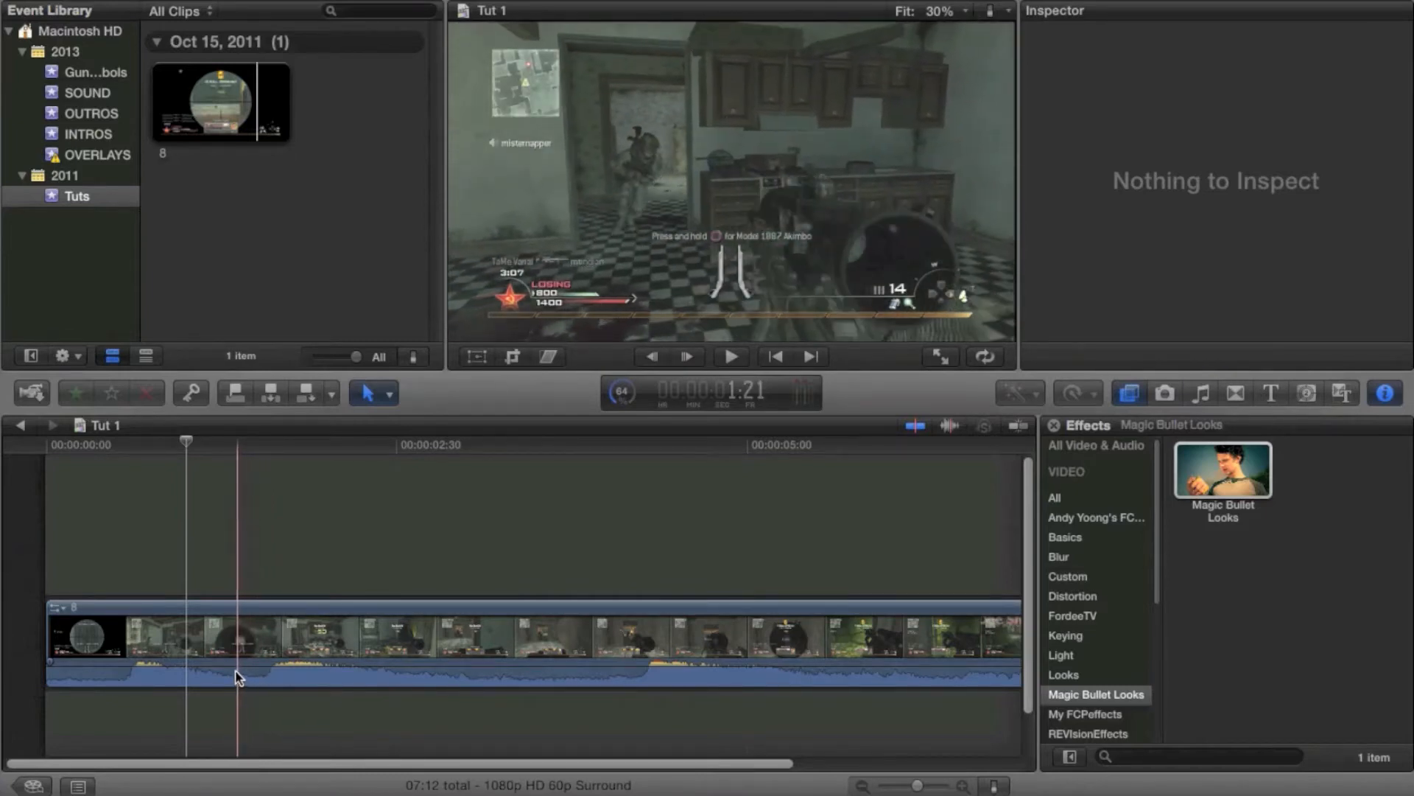
Blade a short segment about one second into the clip and retime it slow to about 28%
key(b)
click(234, 671)
click(254, 671)
key(a)
click(244, 652)
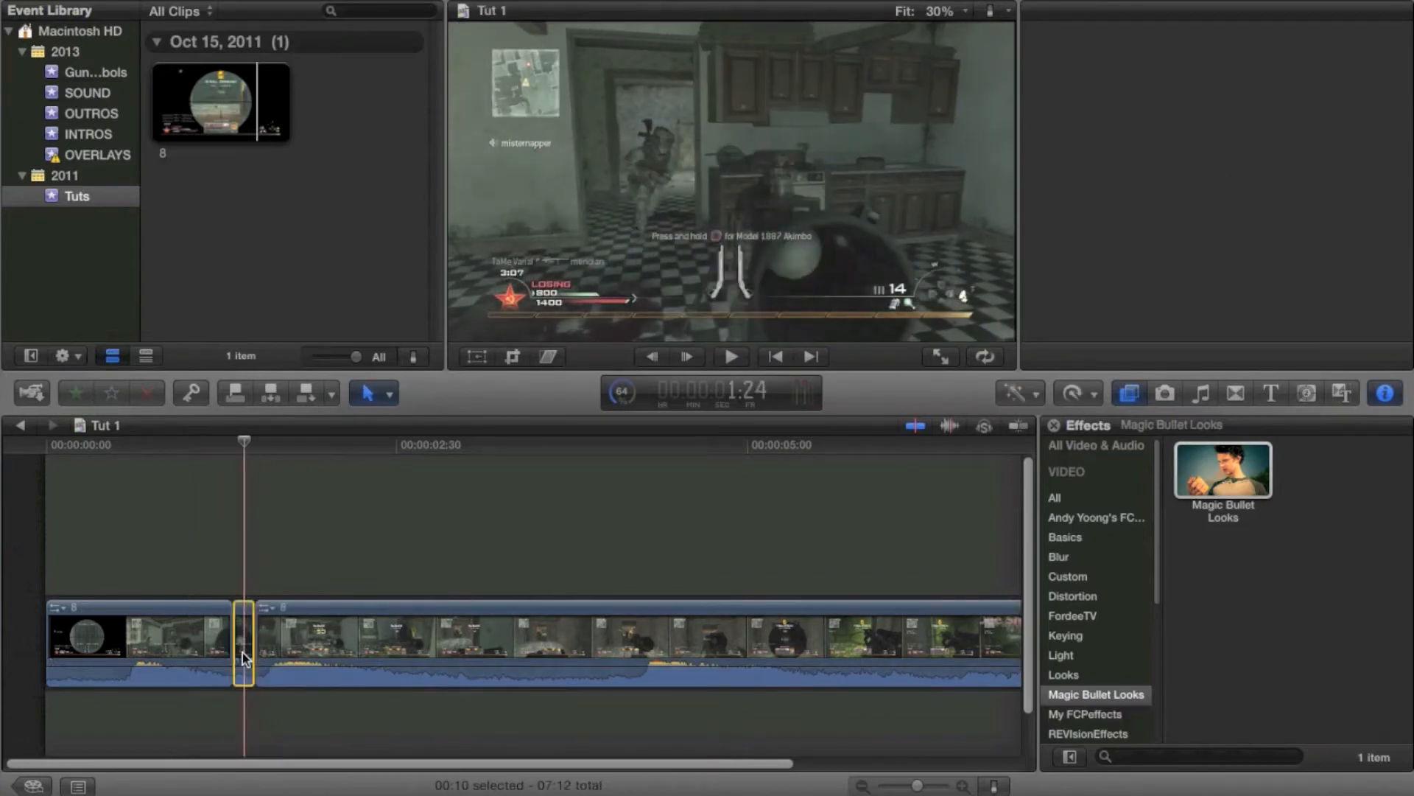
key(super+r)
drag(254, 590, 312, 604)
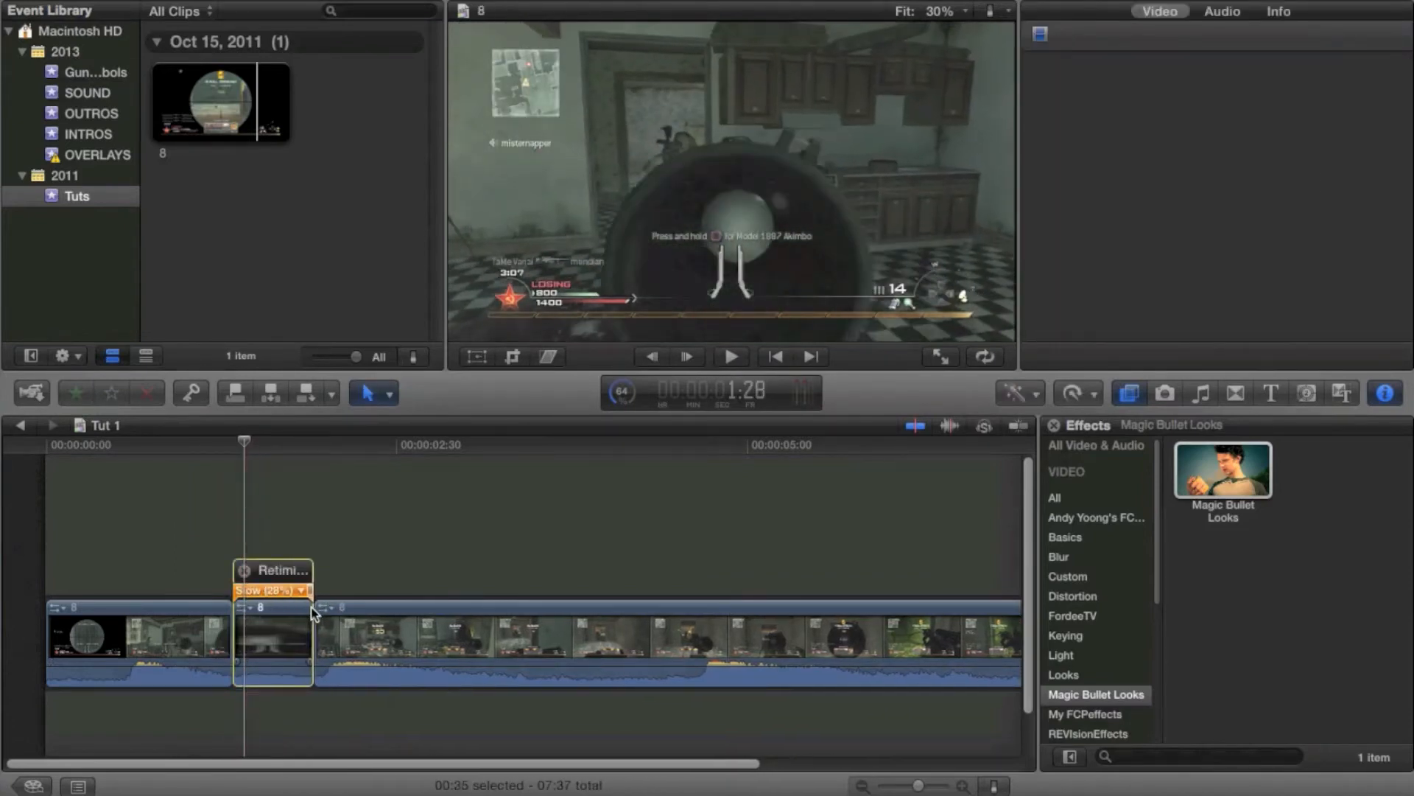
Set the slowed segment's video quality to Optical Flow
click(1073, 393)
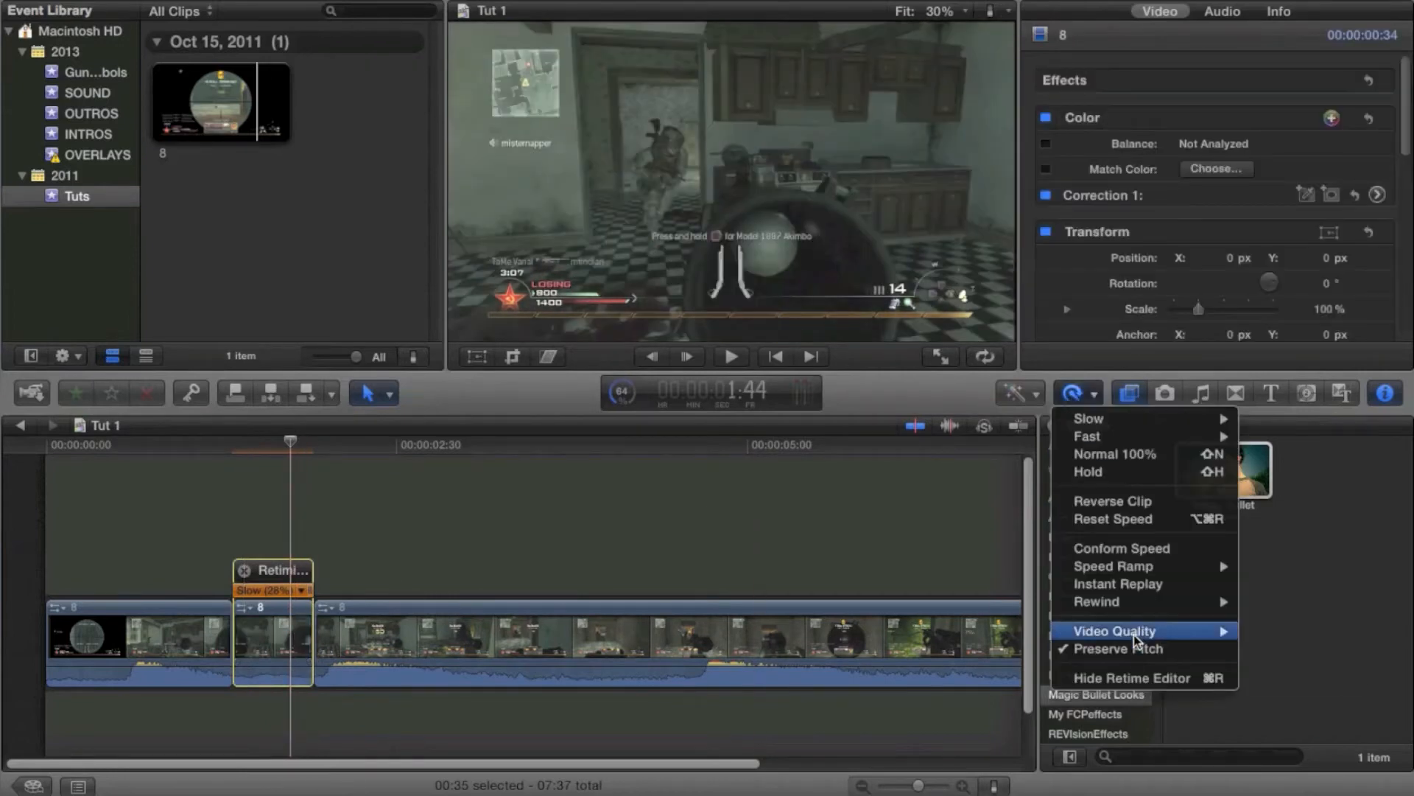
mouse_move(1141, 634)
click(1270, 666)
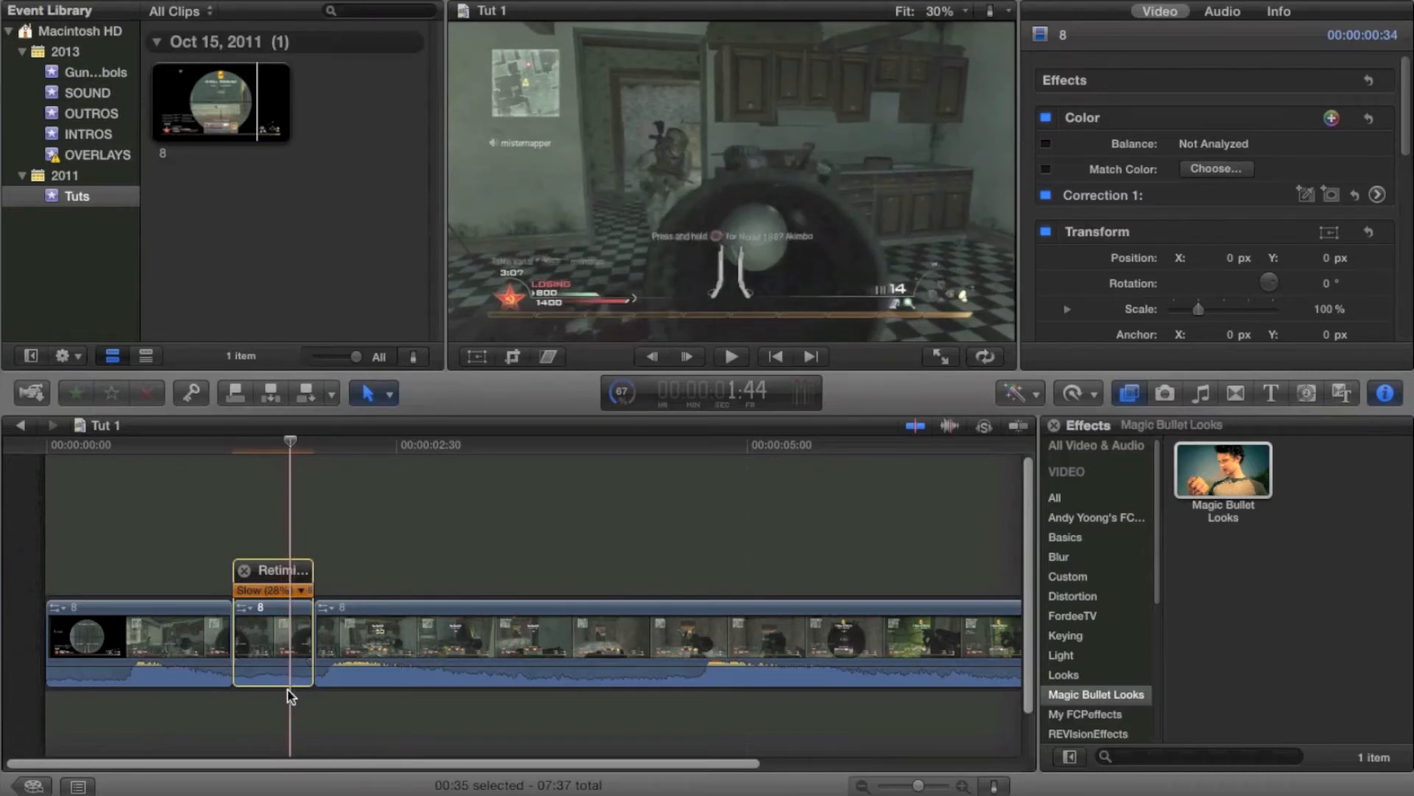
Reset the segment to Normal 100% speed and undo the retime edits
key(shift+n)
key(super+z)
key(super+z)
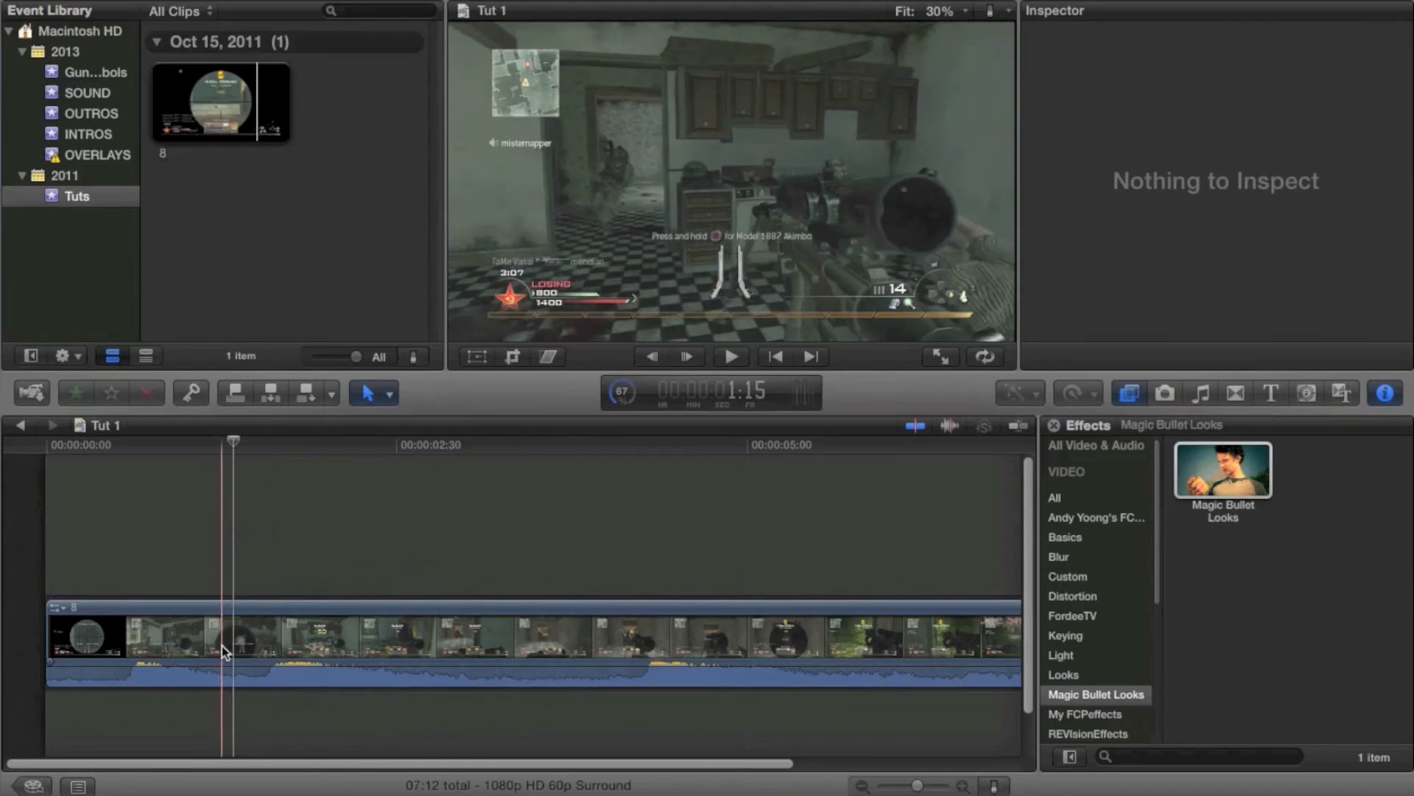
Blade a short segment near one second and drag its retime handle to slow it to about 9%
key(b)
click(224, 645)
click(234, 647)
key(a)
click(229, 635)
drag(232, 590, 356, 604)
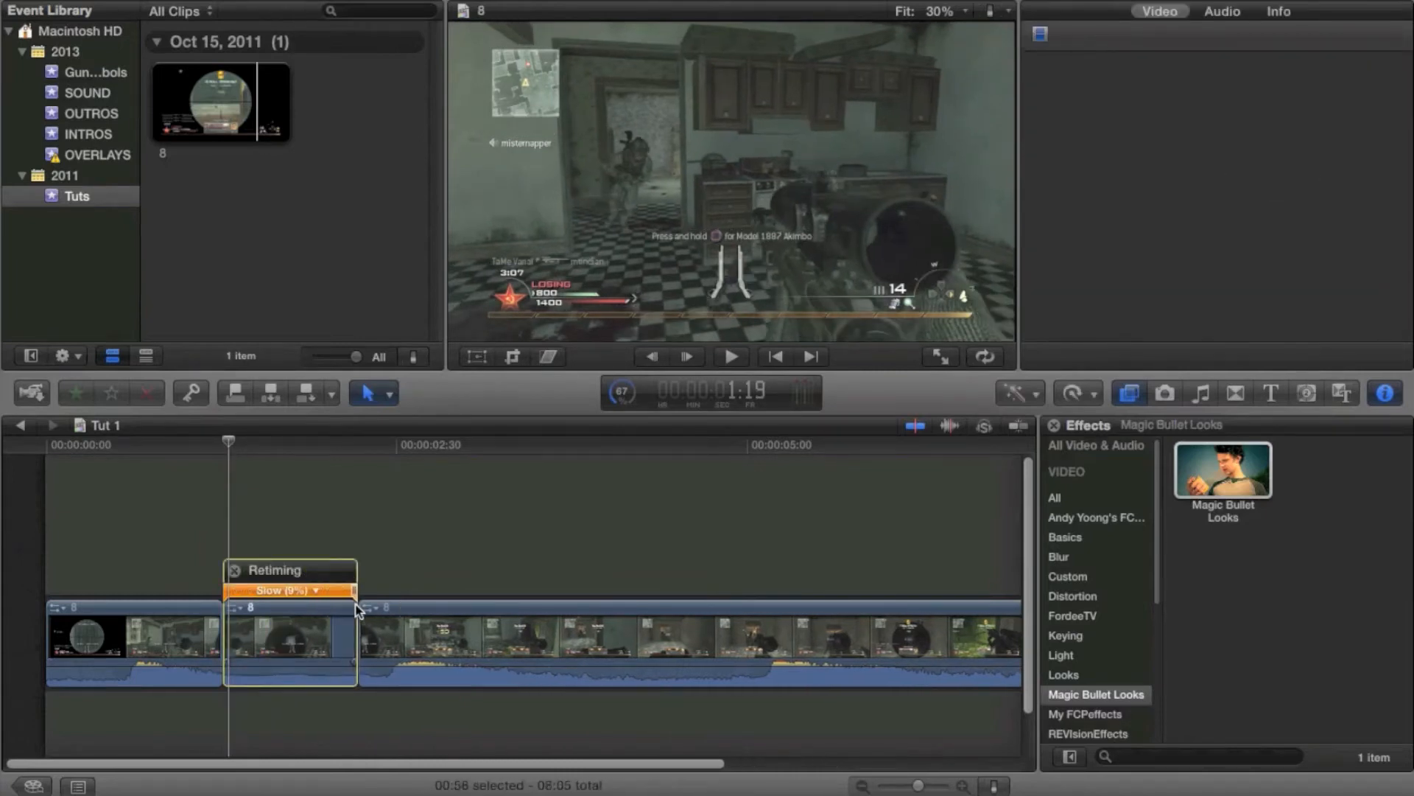
Set the slowed segment's video quality to Optical Flow and trim the segment's end shorter
click(1091, 395)
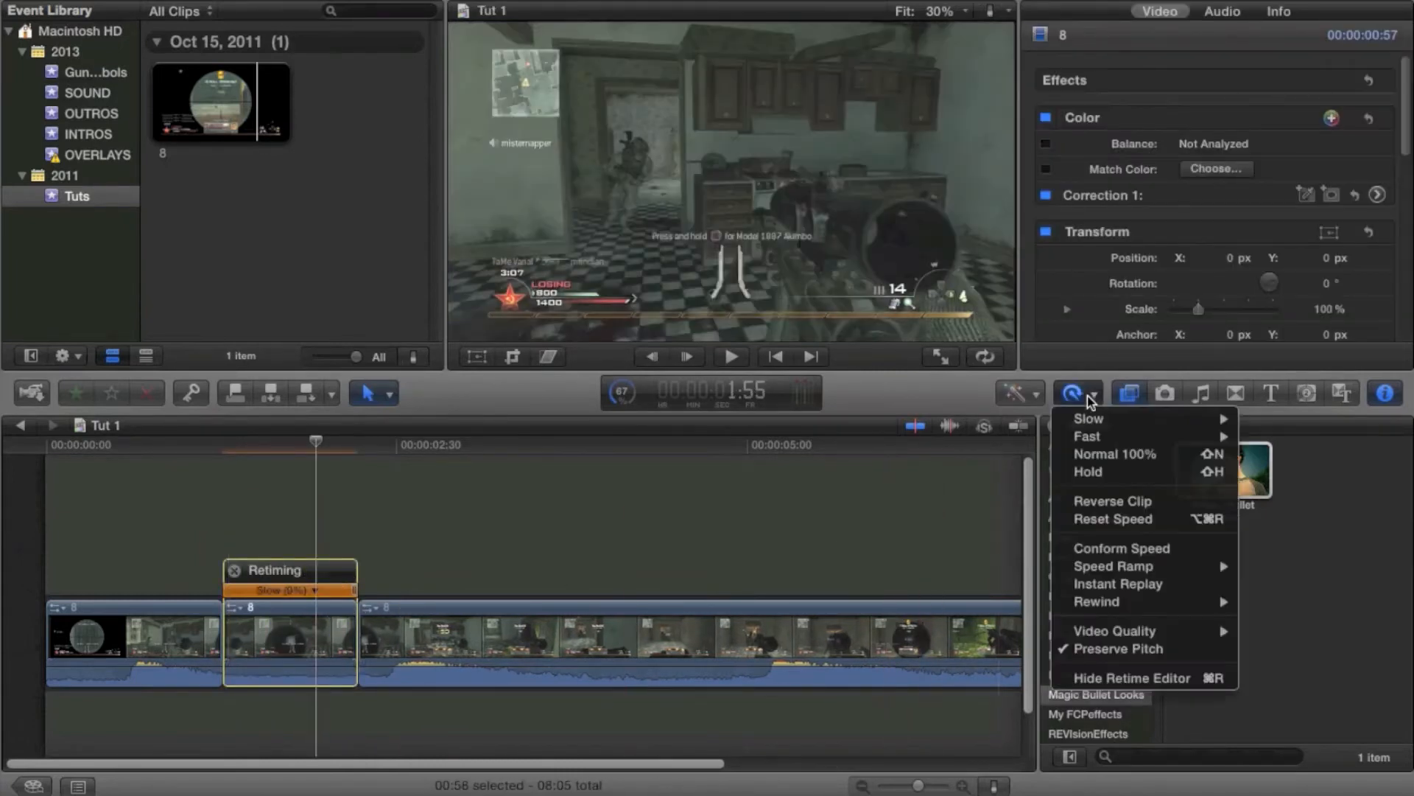
mouse_move(1186, 632)
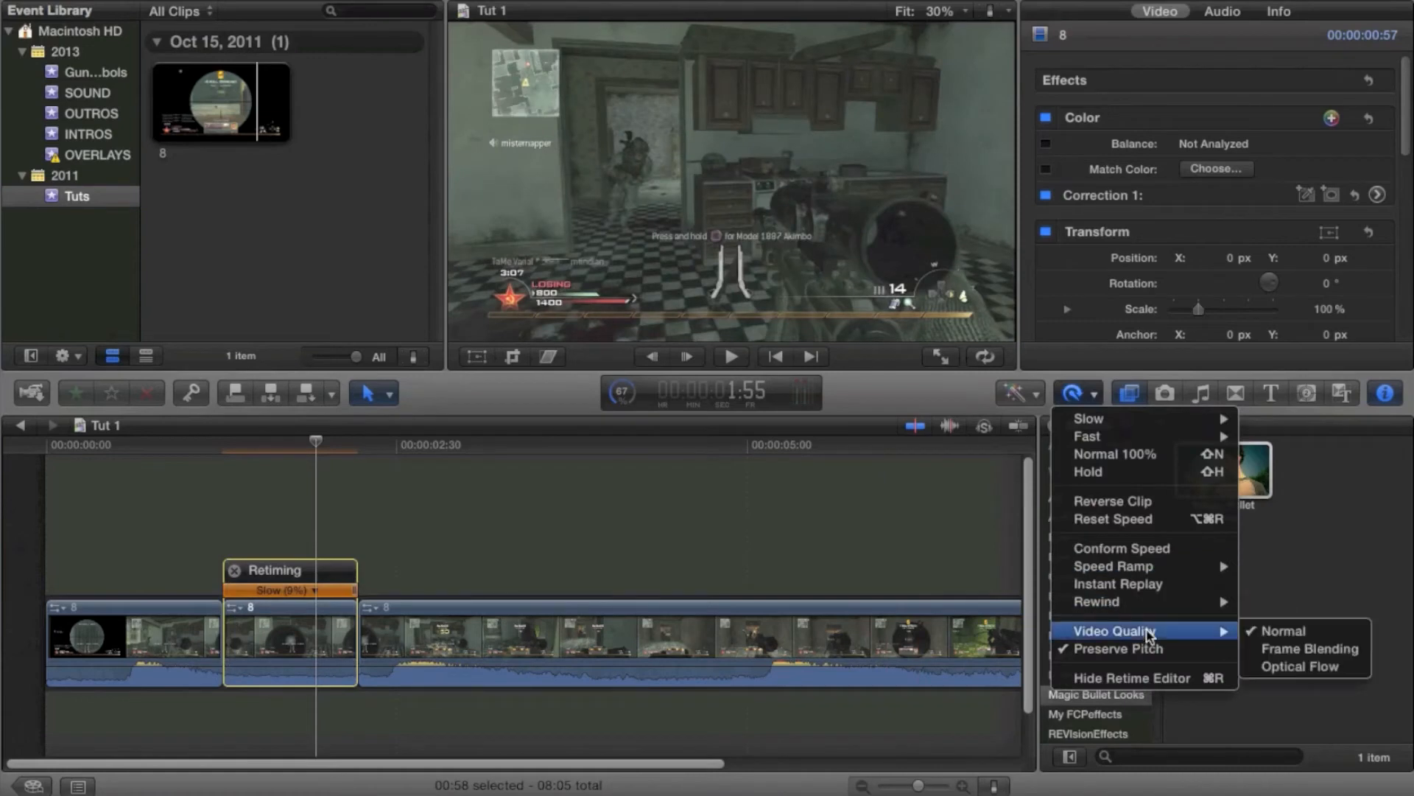
click(1313, 669)
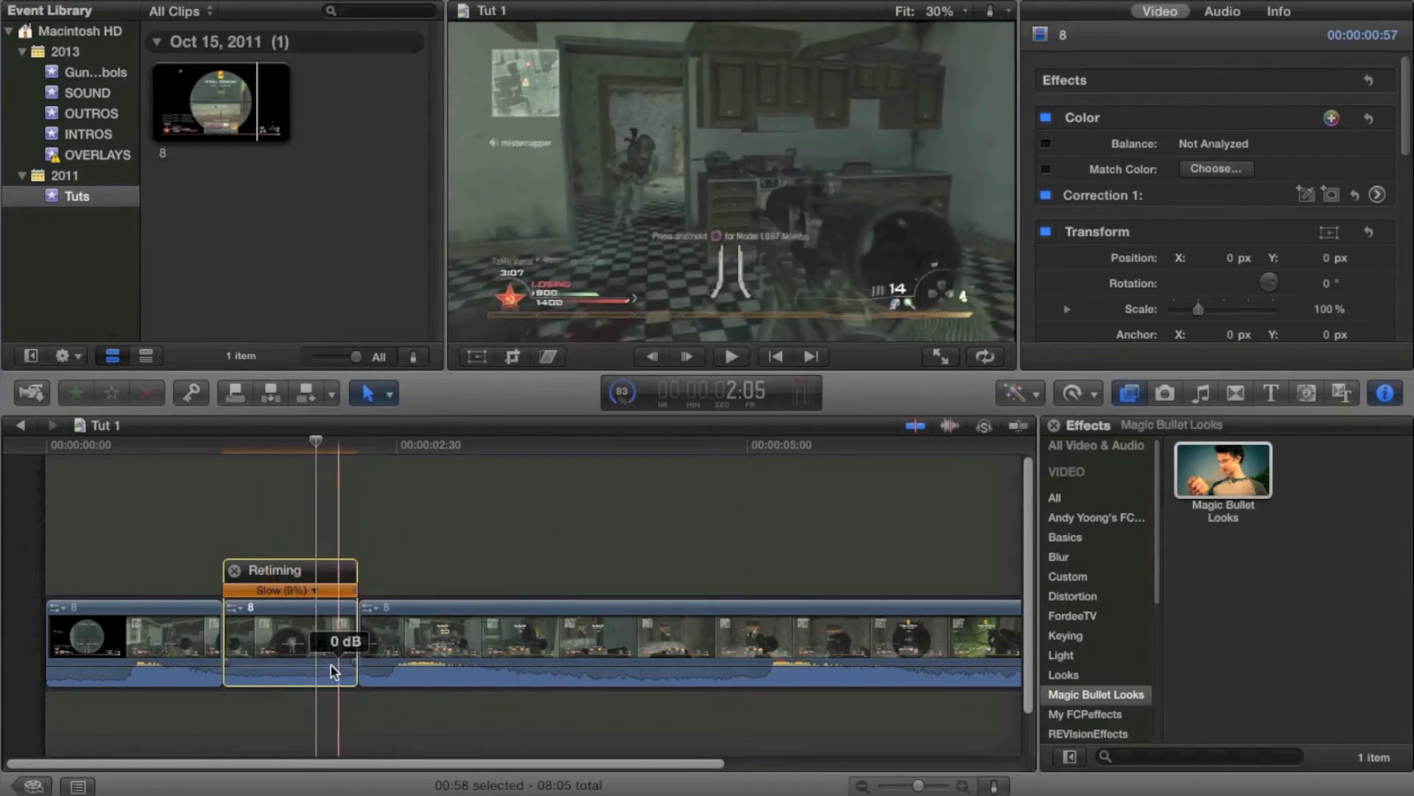
click(355, 639)
drag(354, 641, 318, 659)
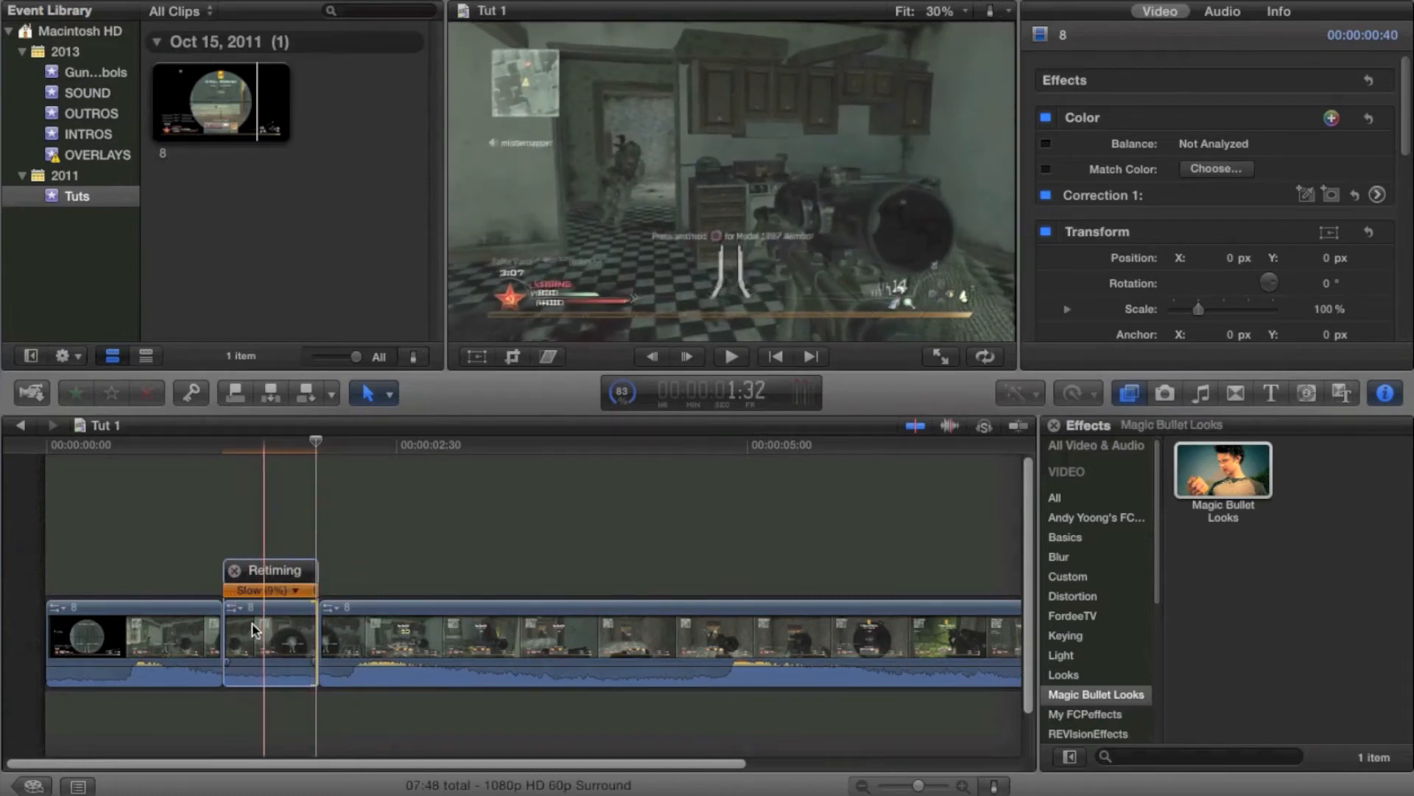
Play back the retimed section to preview the slow motion
key(Up)
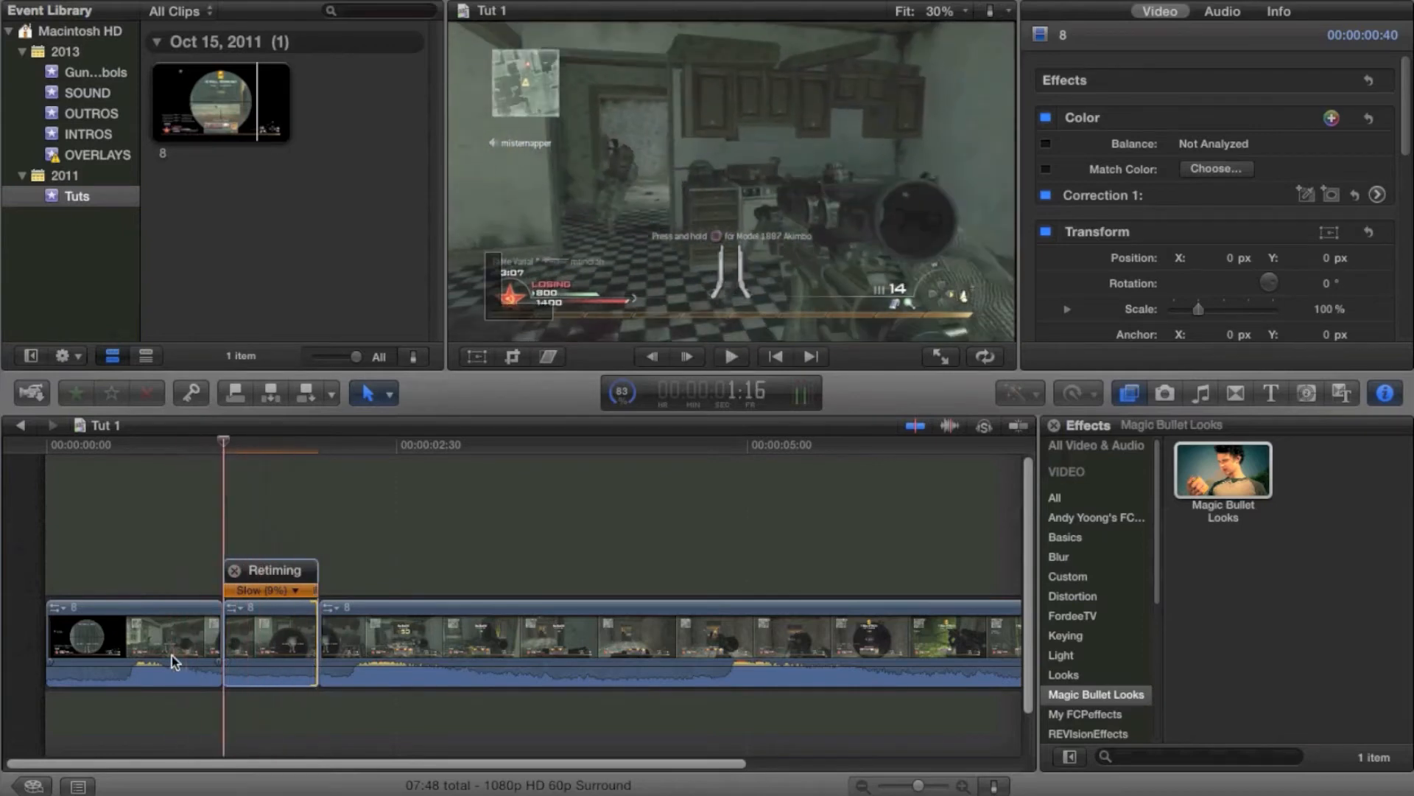
key(XF86AudioMute)
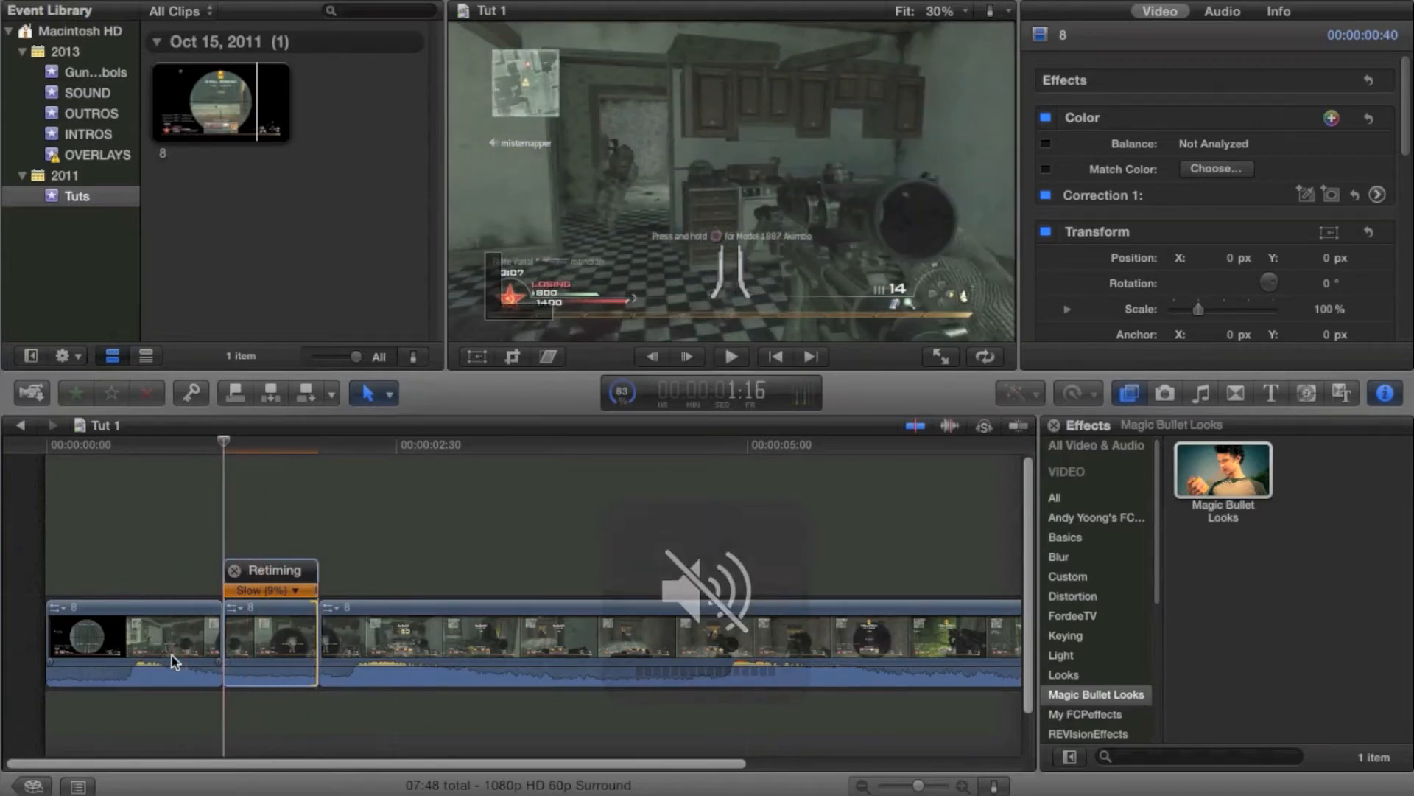
key(space)
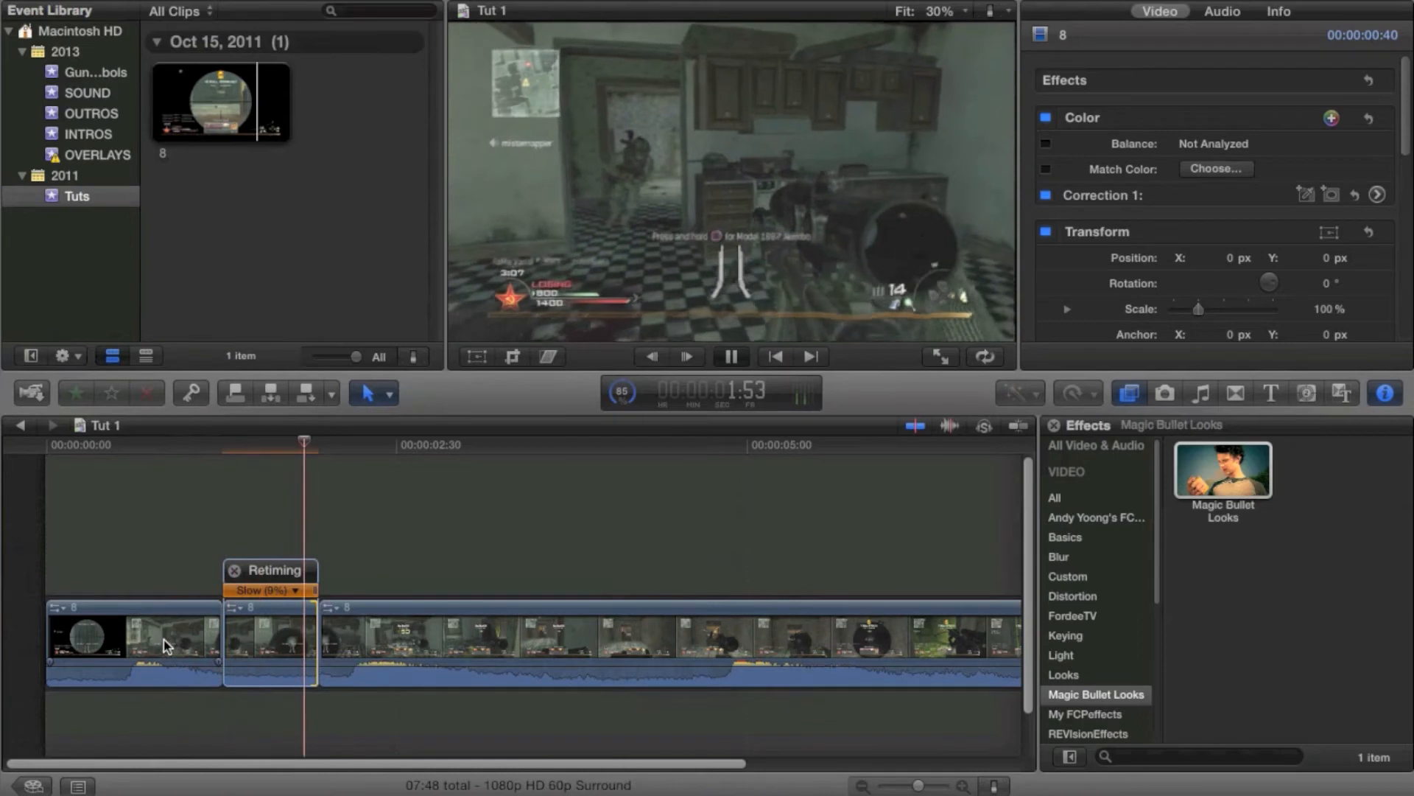
key(space)
key(space)
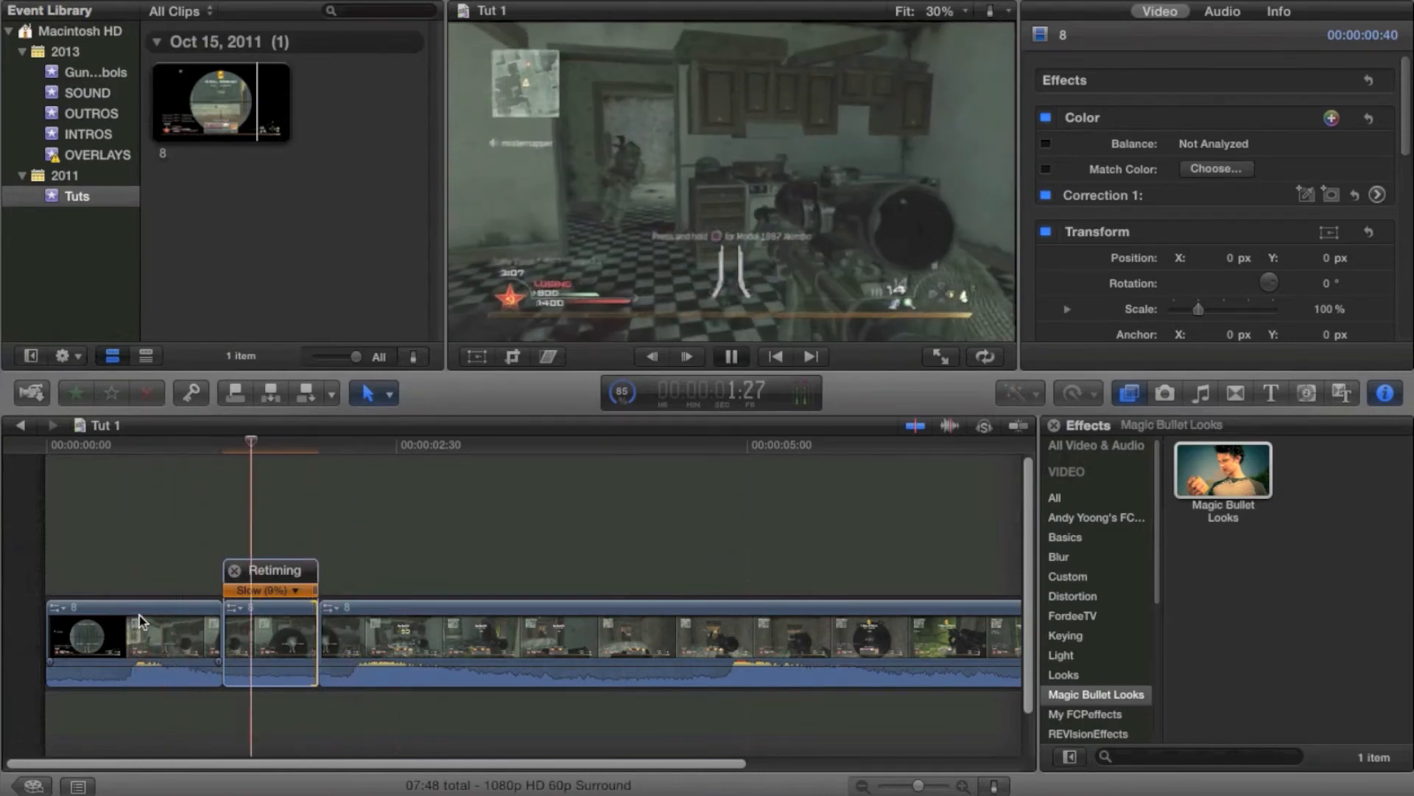
key(space)
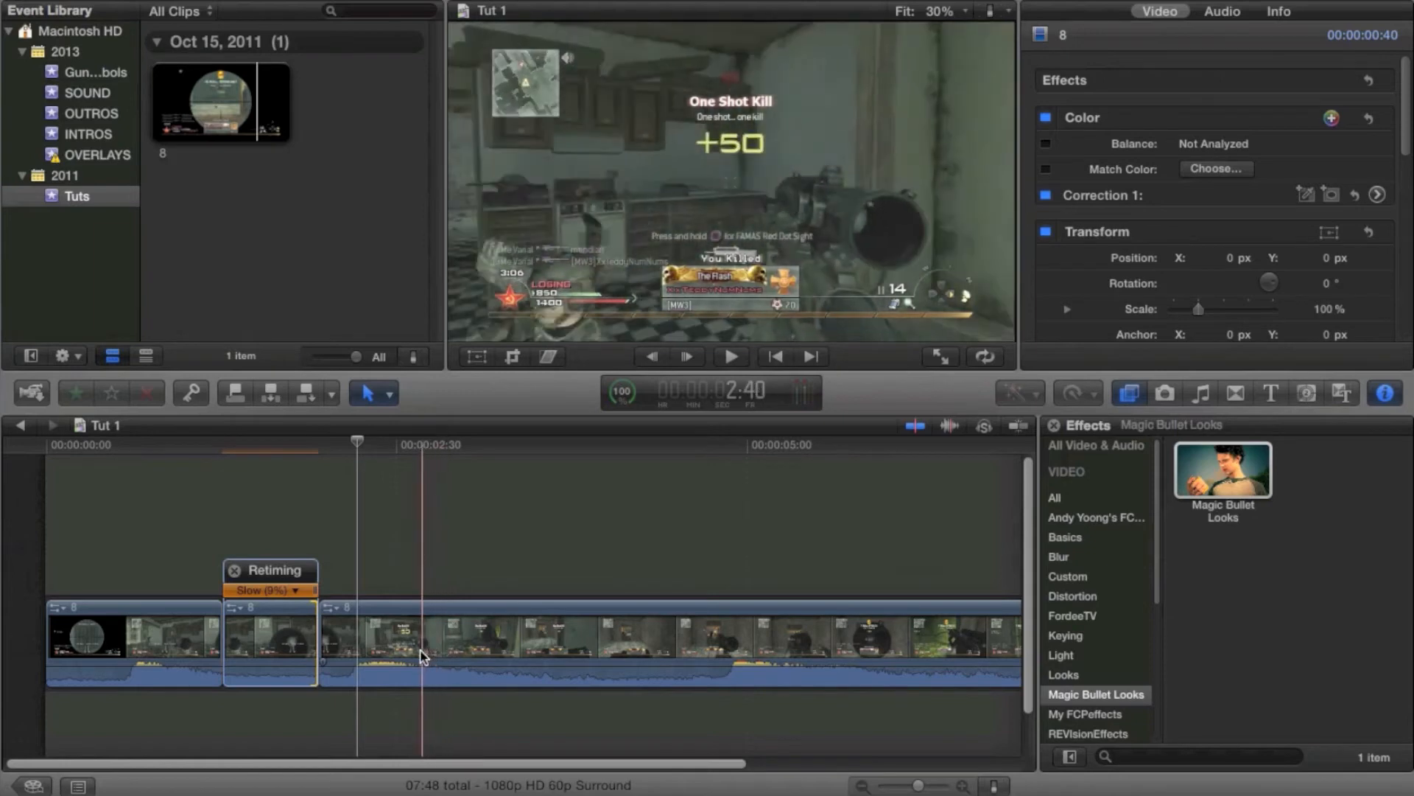
Blade another segment around the 2:30 mark and retime it slow to about 17%
key(b)
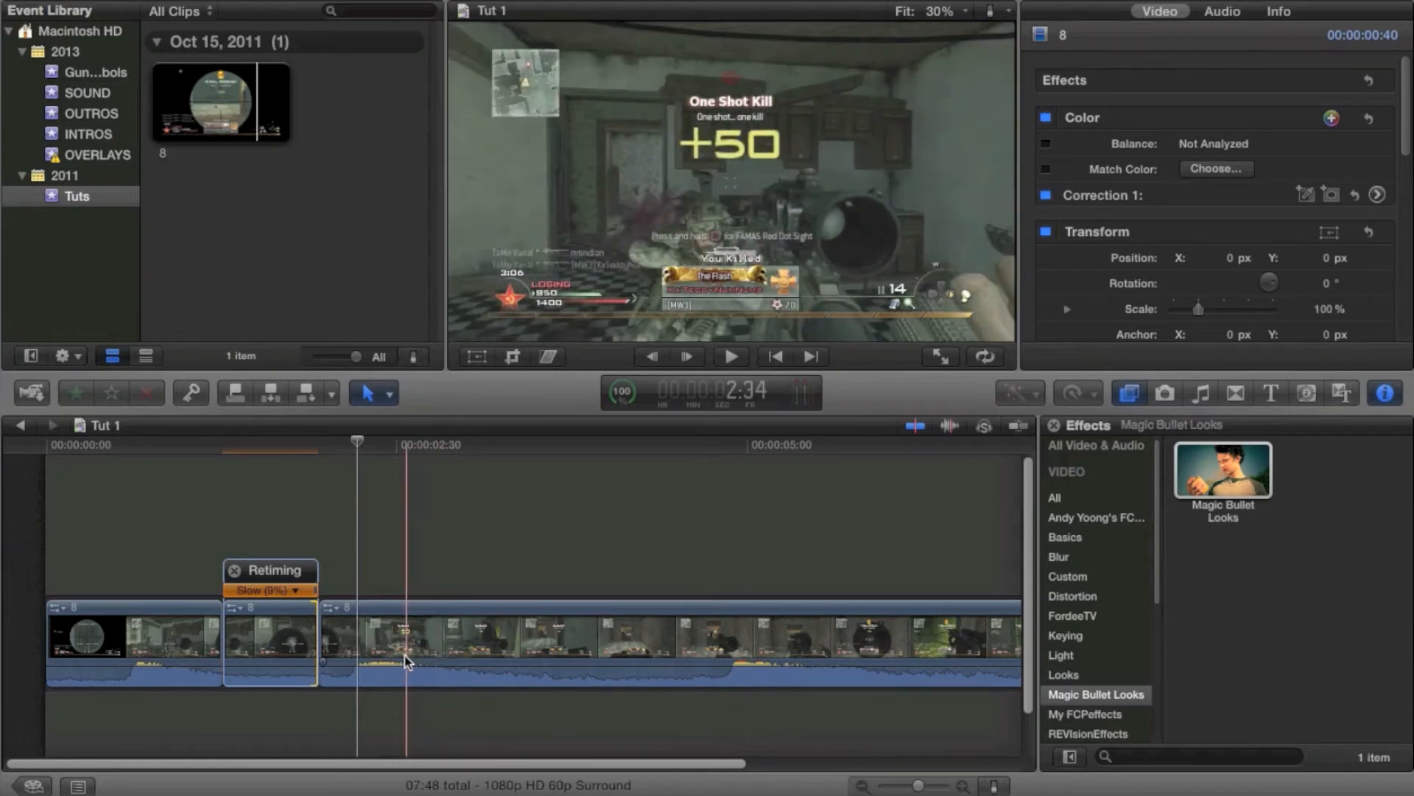
click(406, 653)
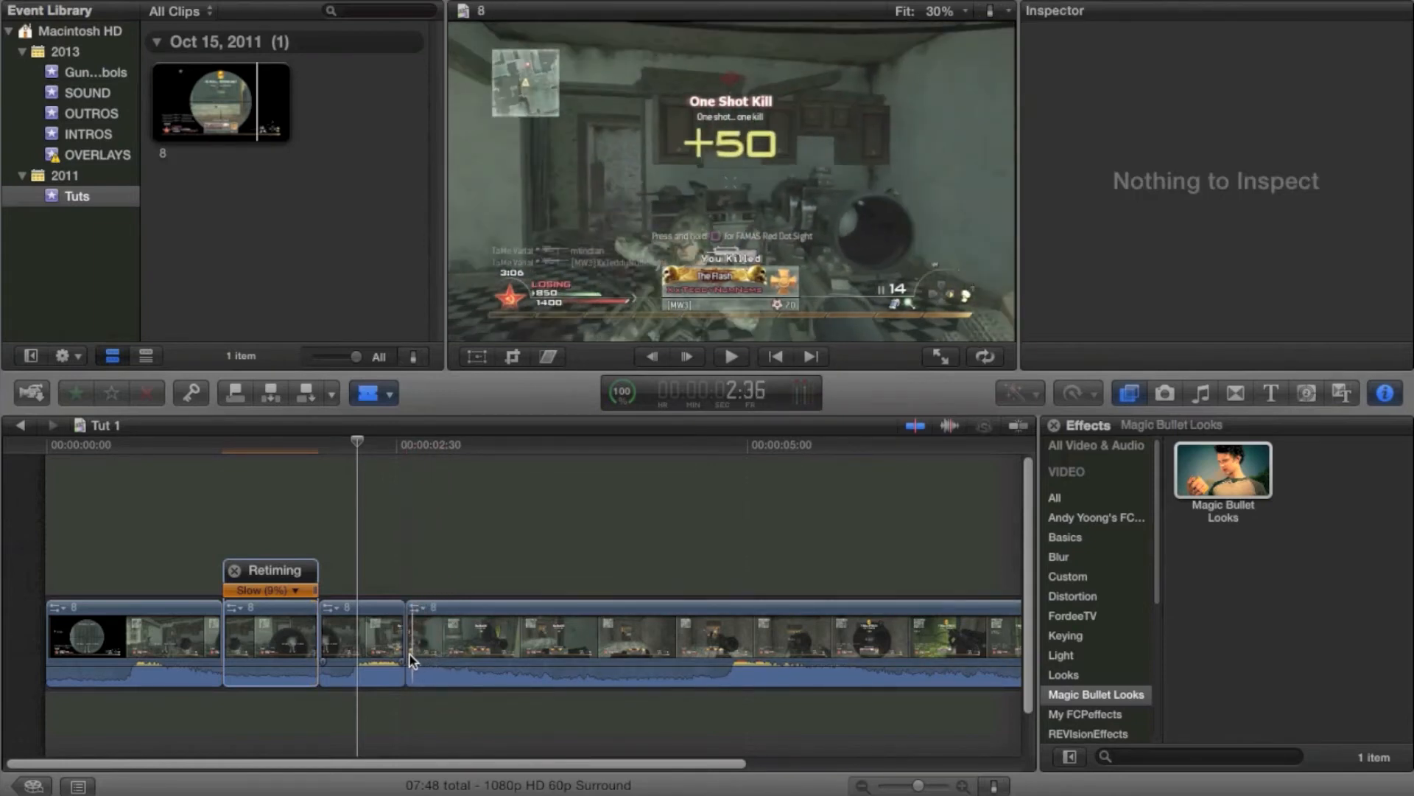
click(431, 649)
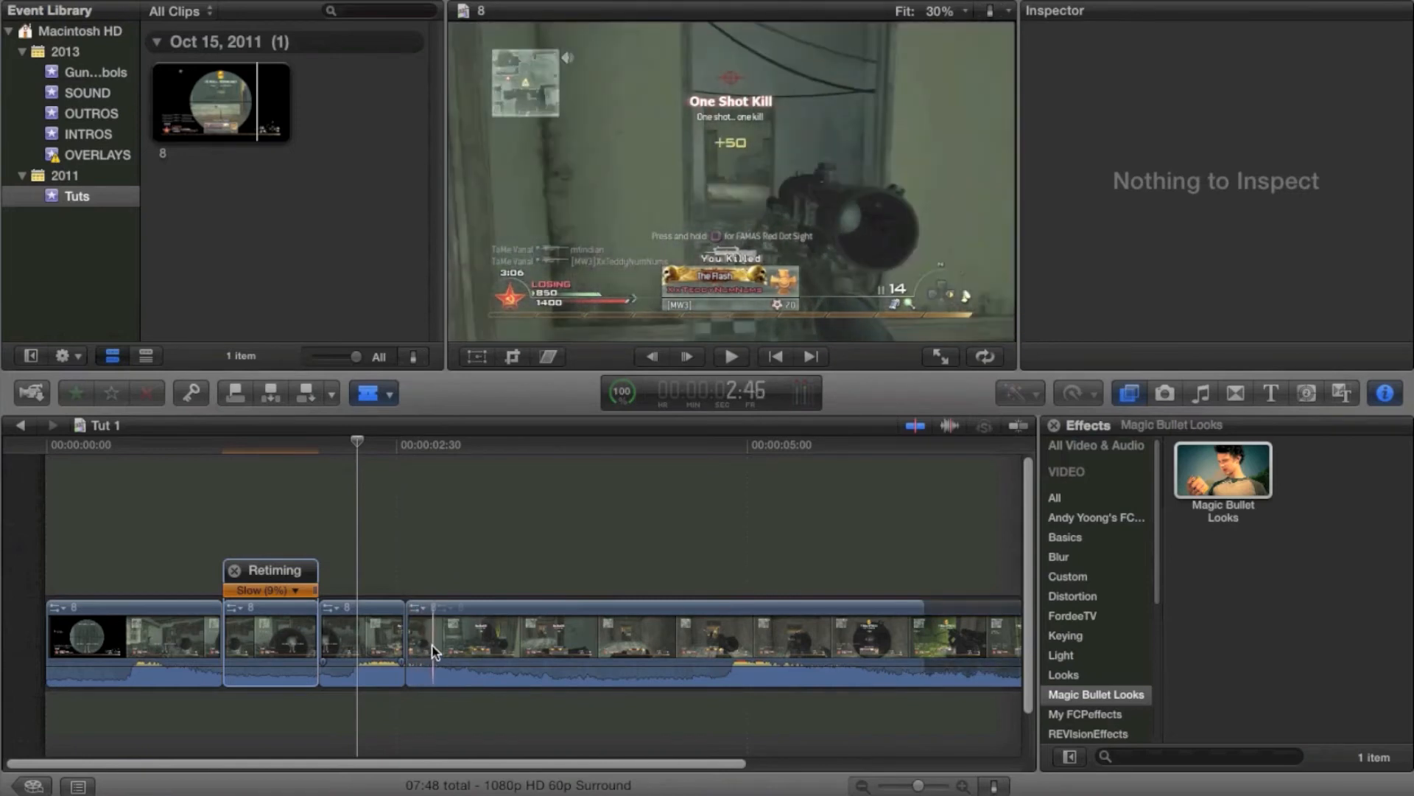
key(a)
click(419, 645)
drag(430, 591, 564, 590)
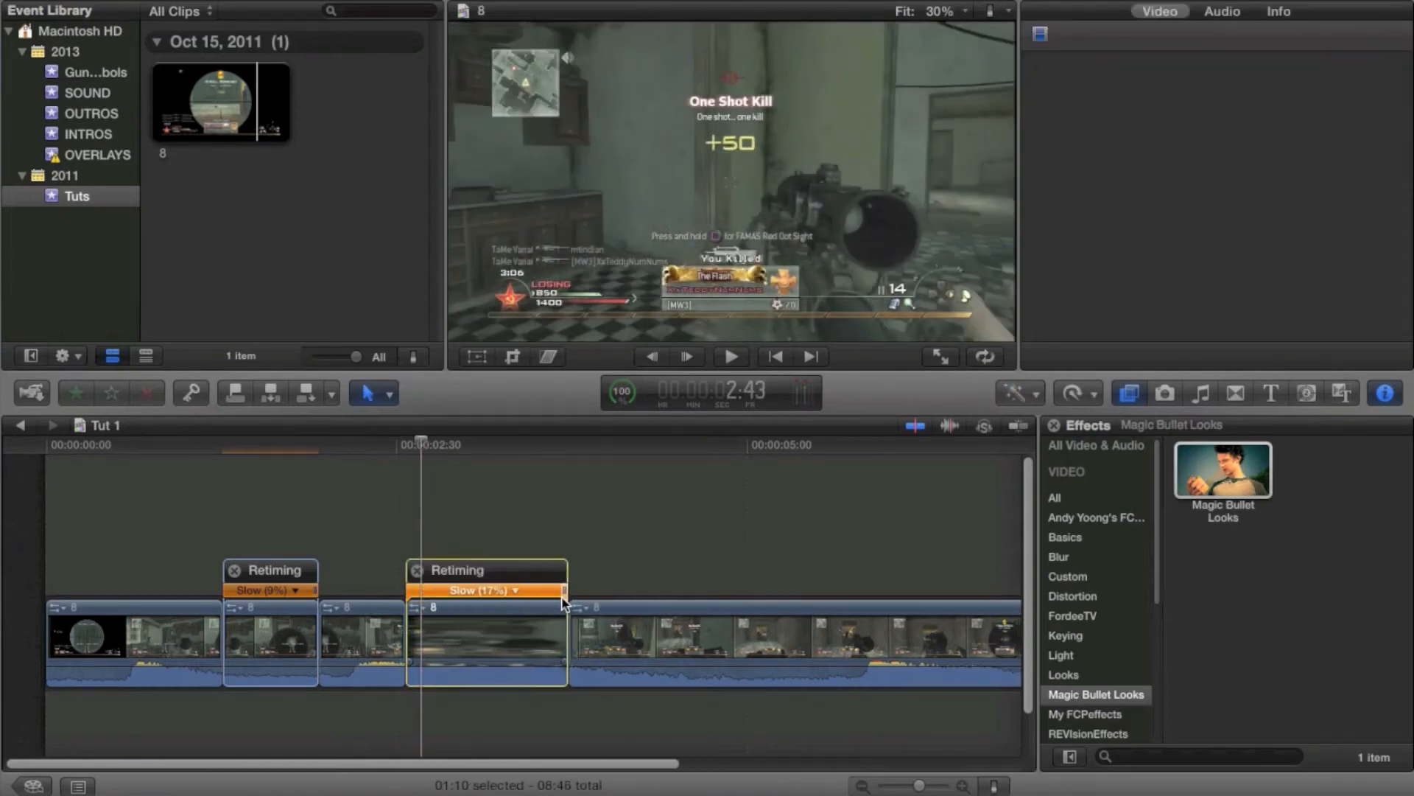
click(521, 632)
Set the second slowed segment's video quality to Optical Flow
click(1074, 394)
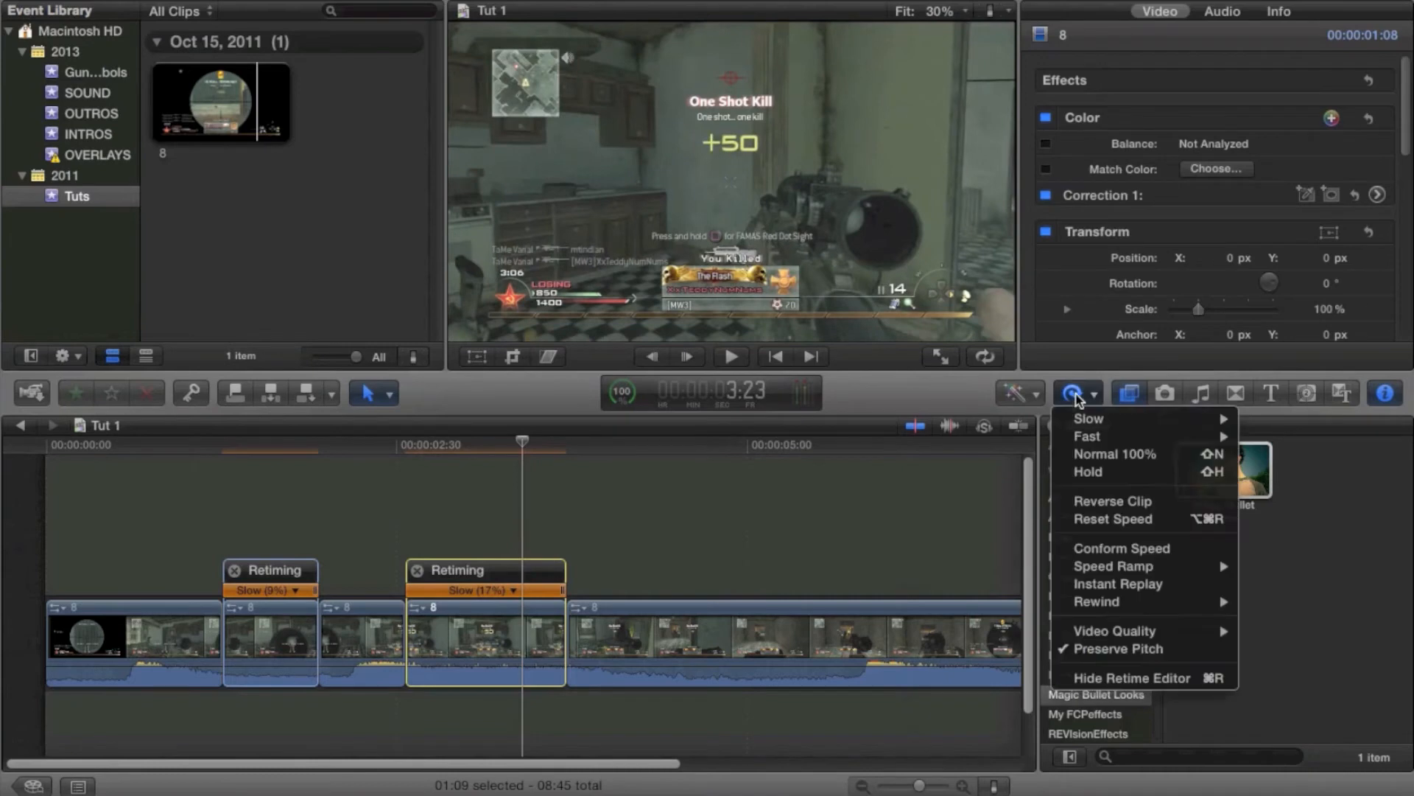
mouse_move(1183, 630)
click(1280, 665)
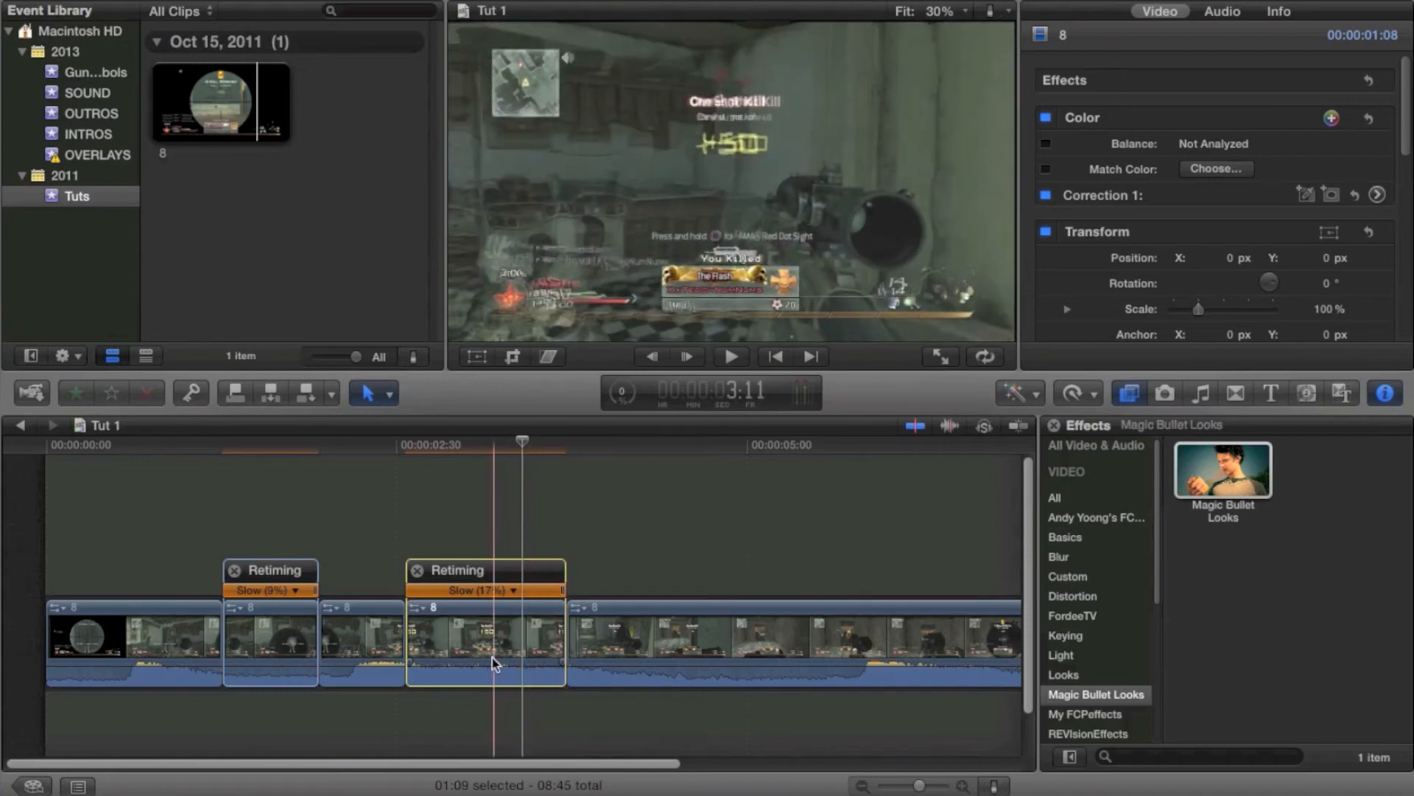
Undo the second segment's optical flow, retiming and blade cuts
key(super+z)
key(super+z)
key(super+z)
key(super+z)
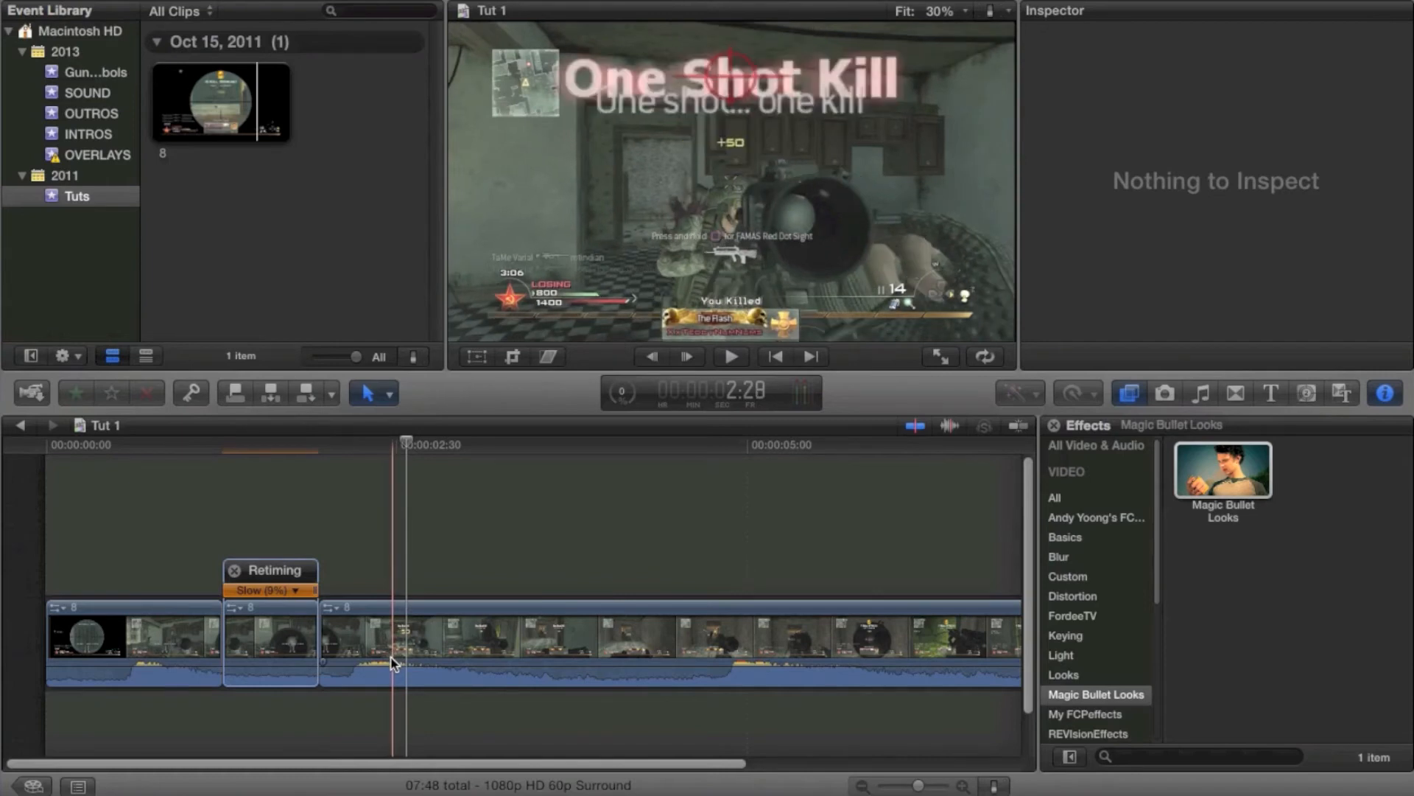
Blade a short segment near the 2:30 mark and retime it slow to about 11%
key(b)
click(395, 659)
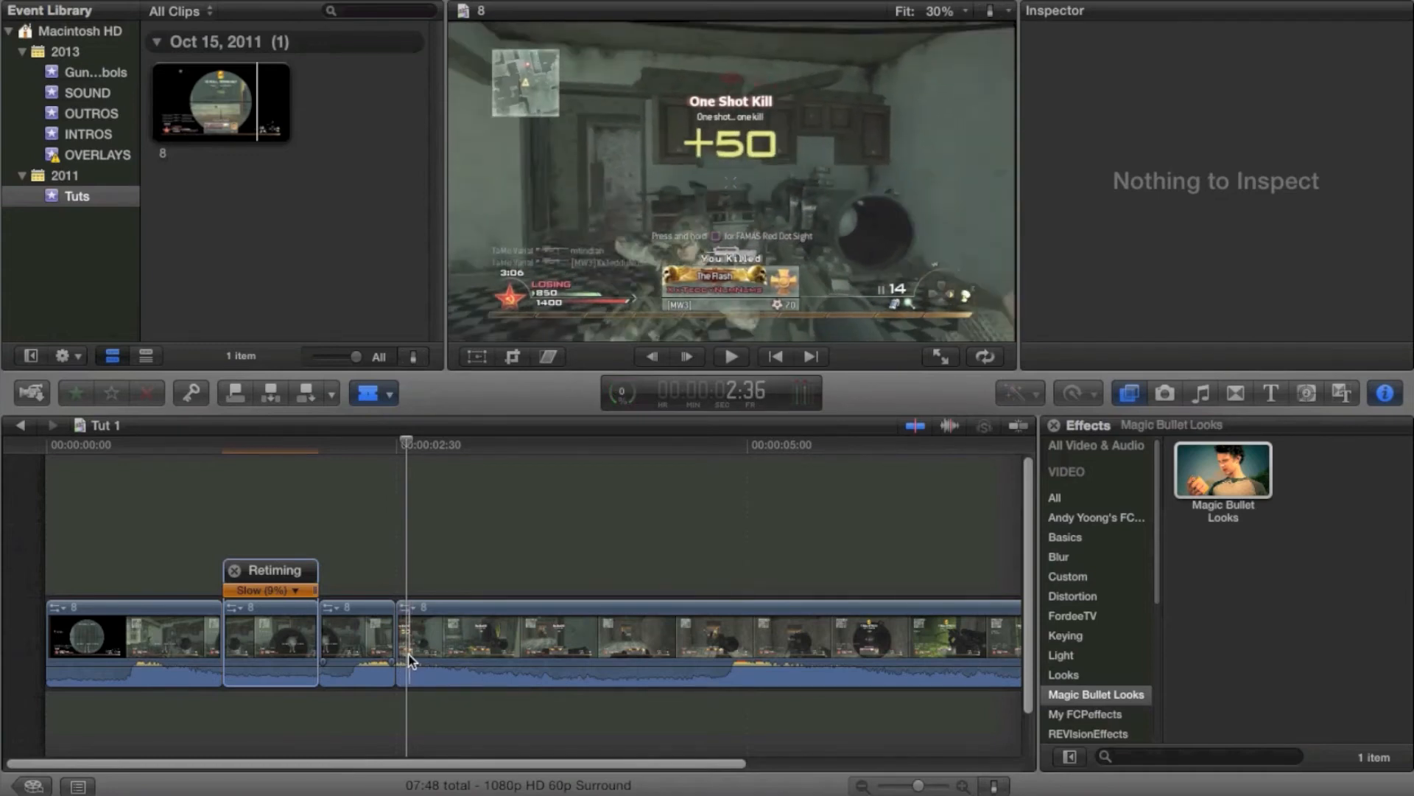
key(a)
click(401, 658)
key(super+r)
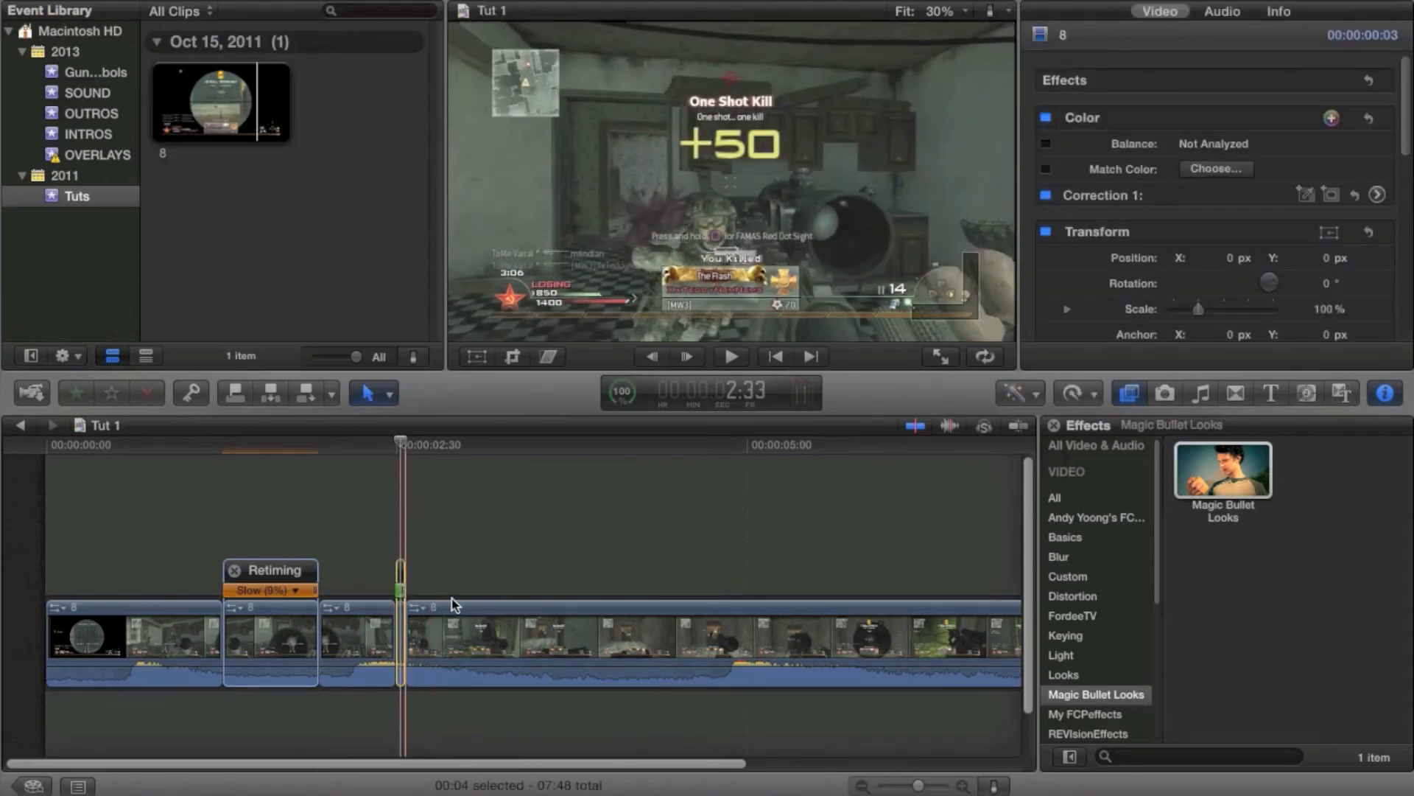
drag(400, 589, 472, 599)
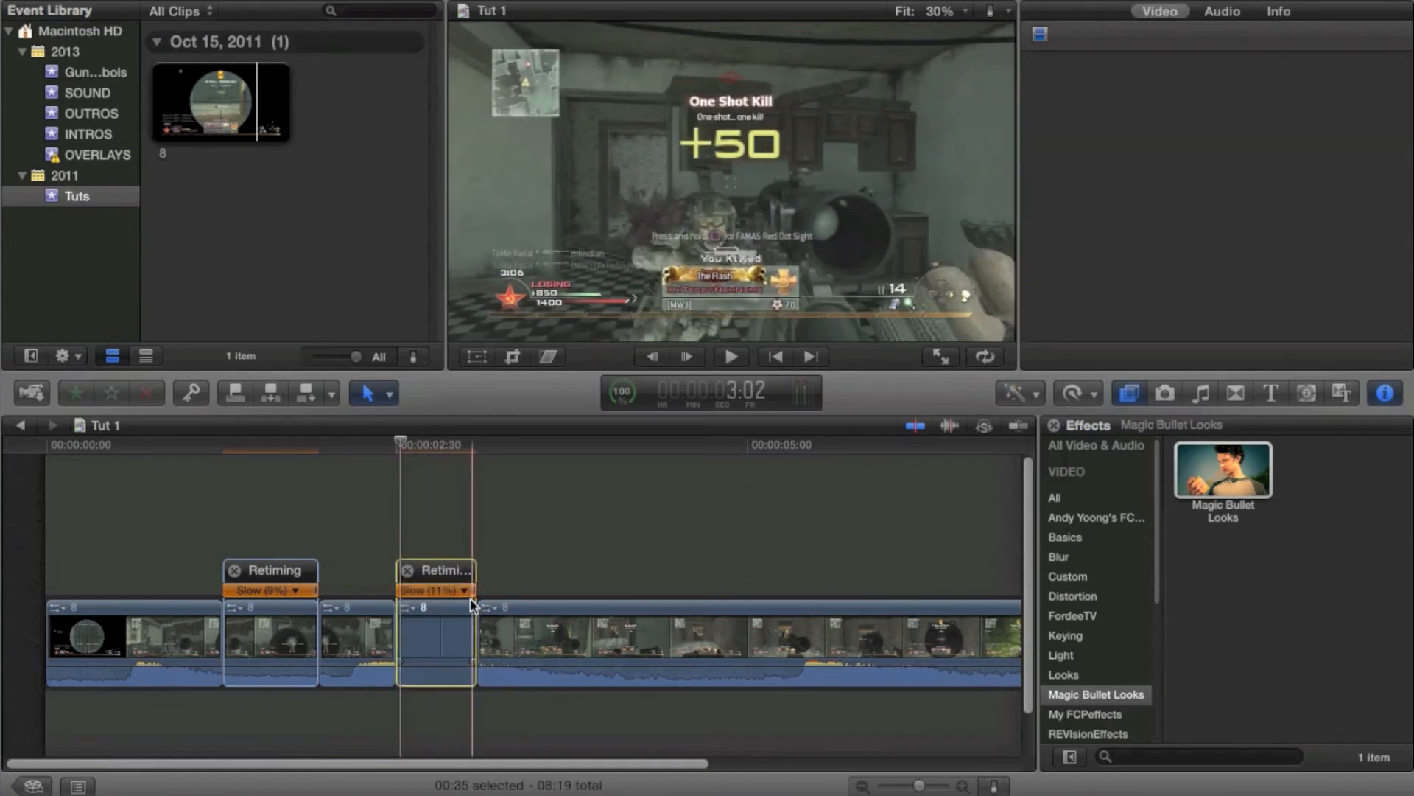
Set this segment's retime video quality to Optical Flow
click(440, 647)
click(1077, 393)
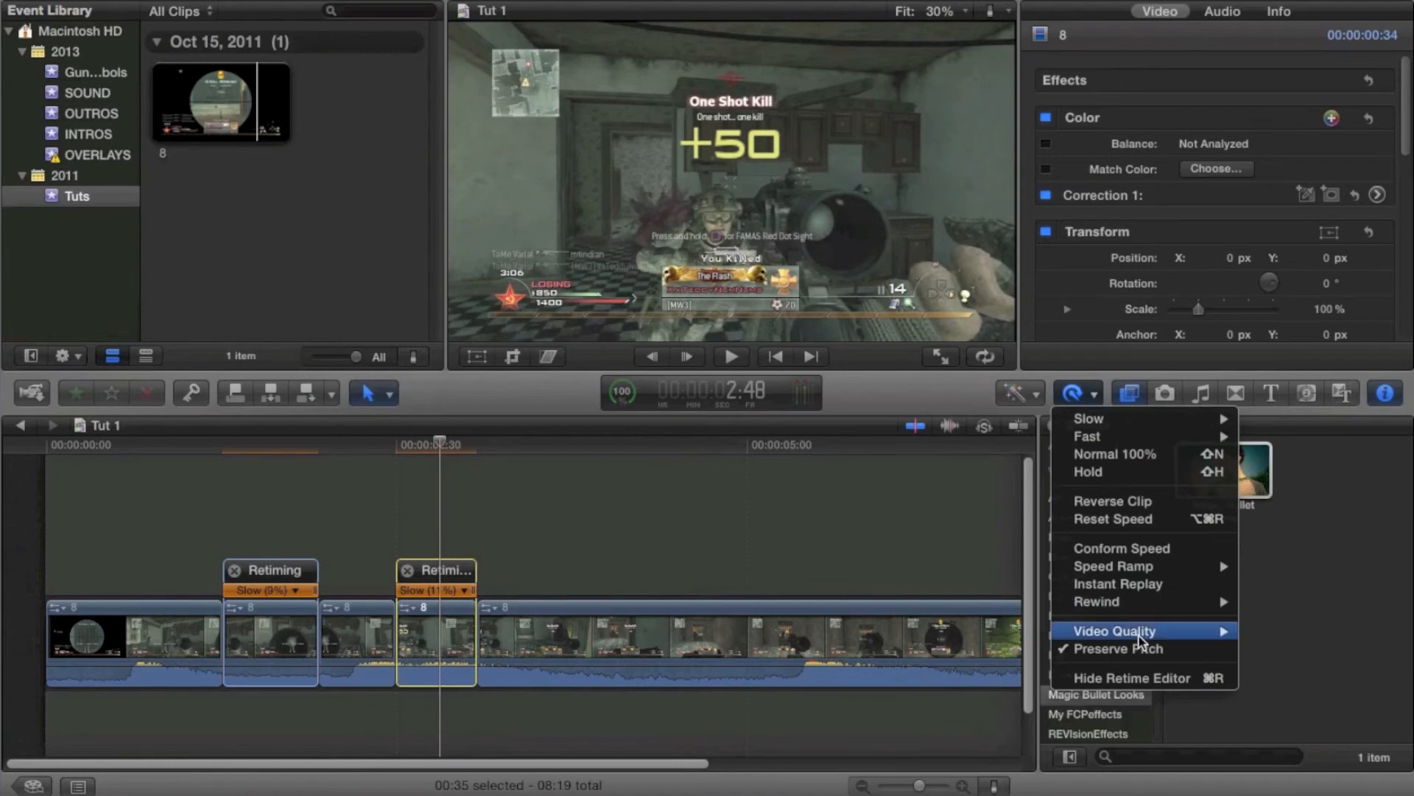
mouse_move(1150, 630)
click(1309, 667)
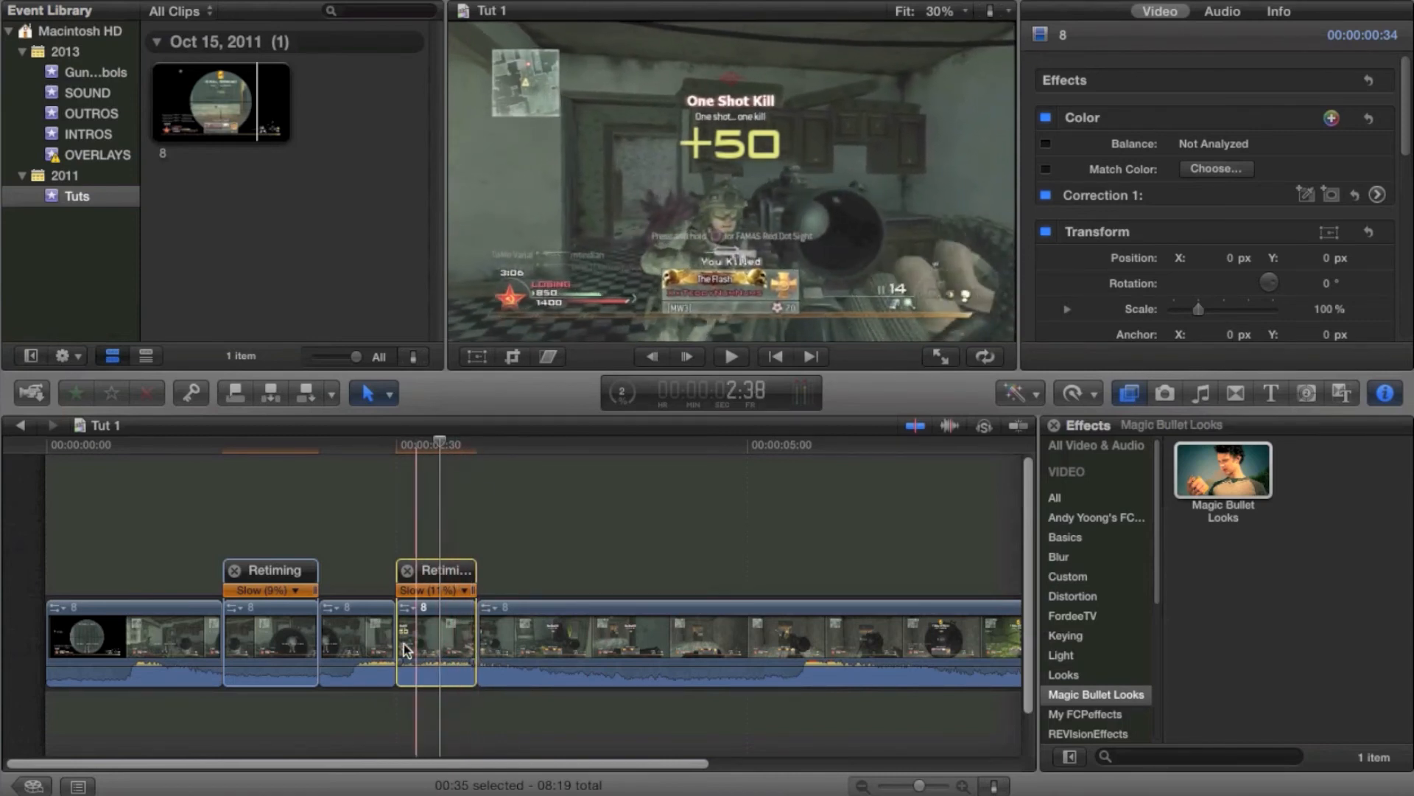
Play the timeline from the start to preview both slow-motion sections
key(space)
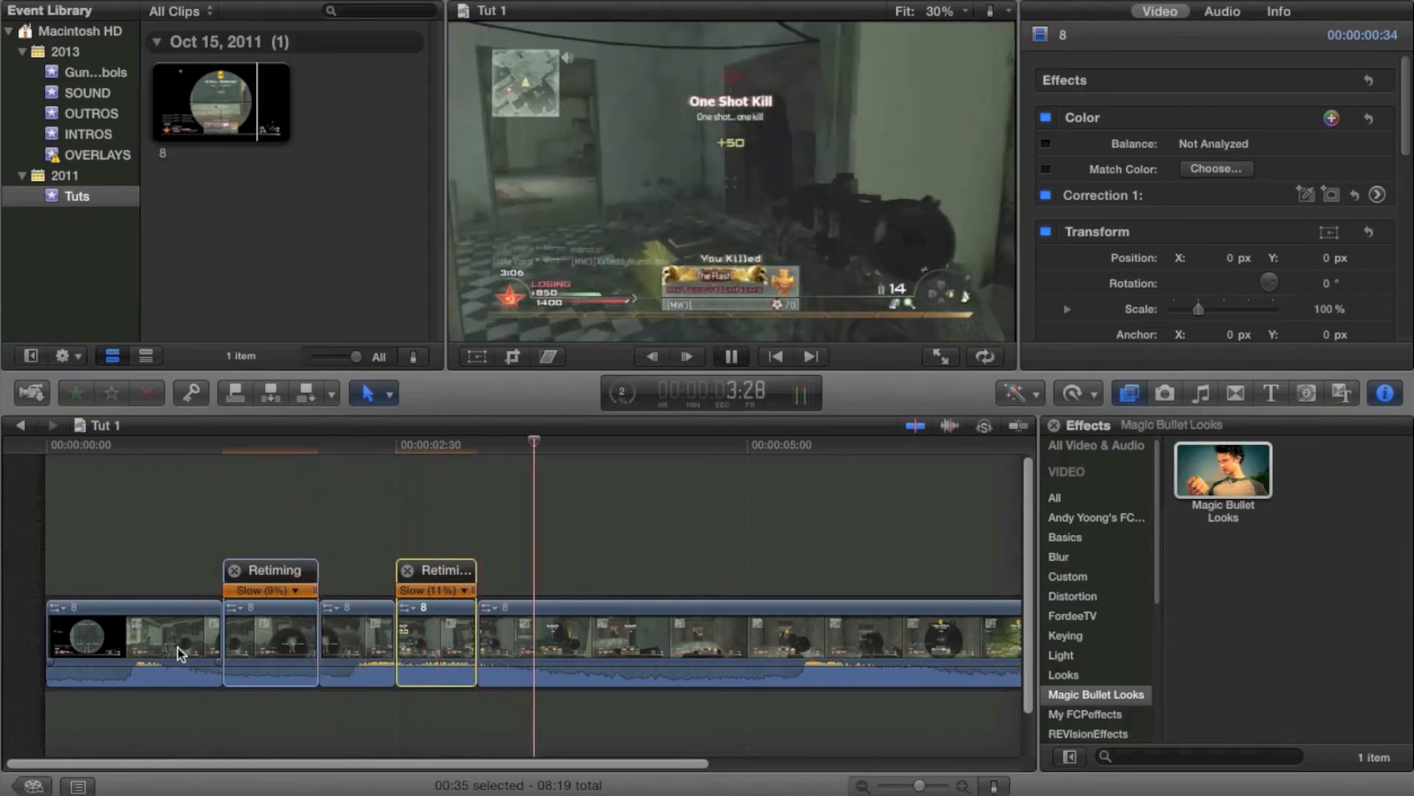
click(100, 639)
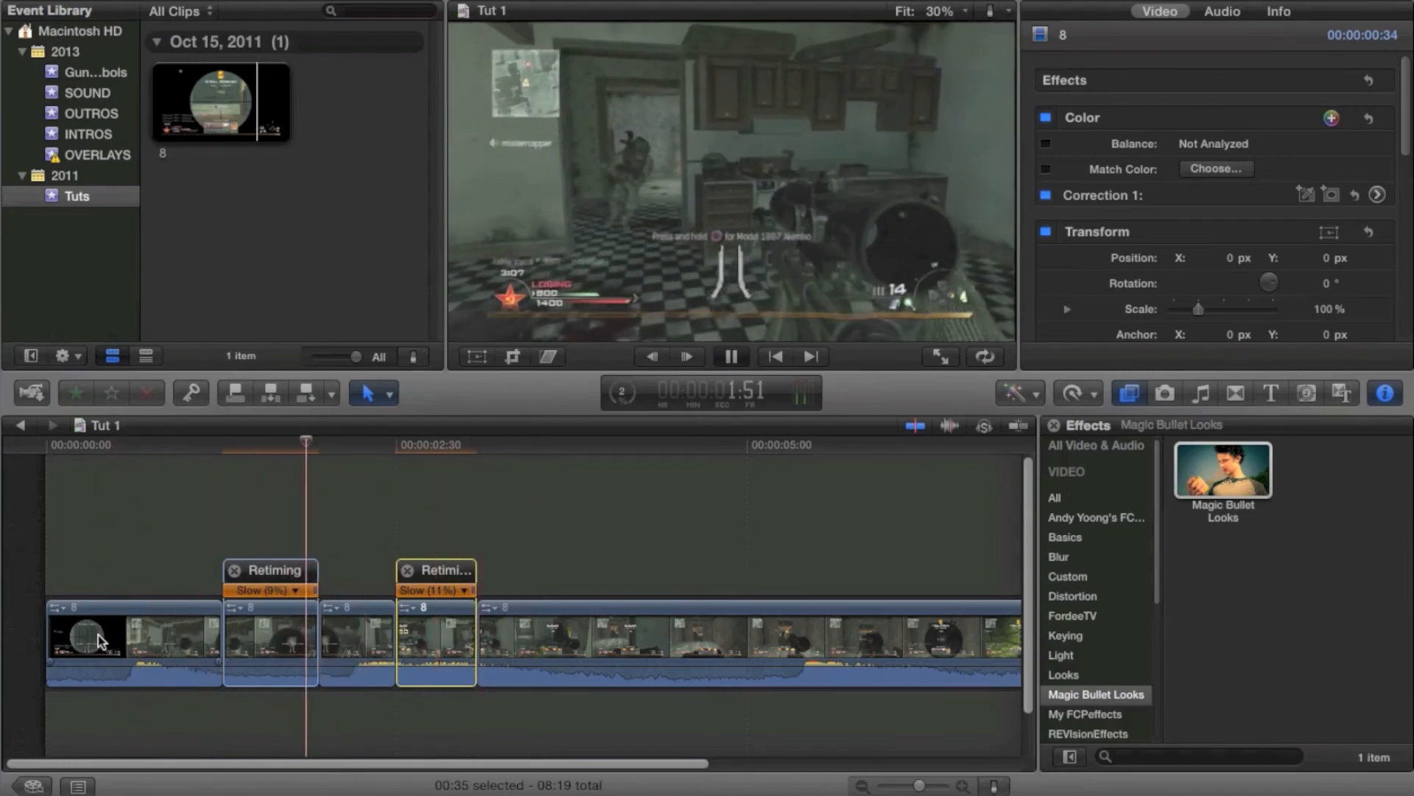
key(space)
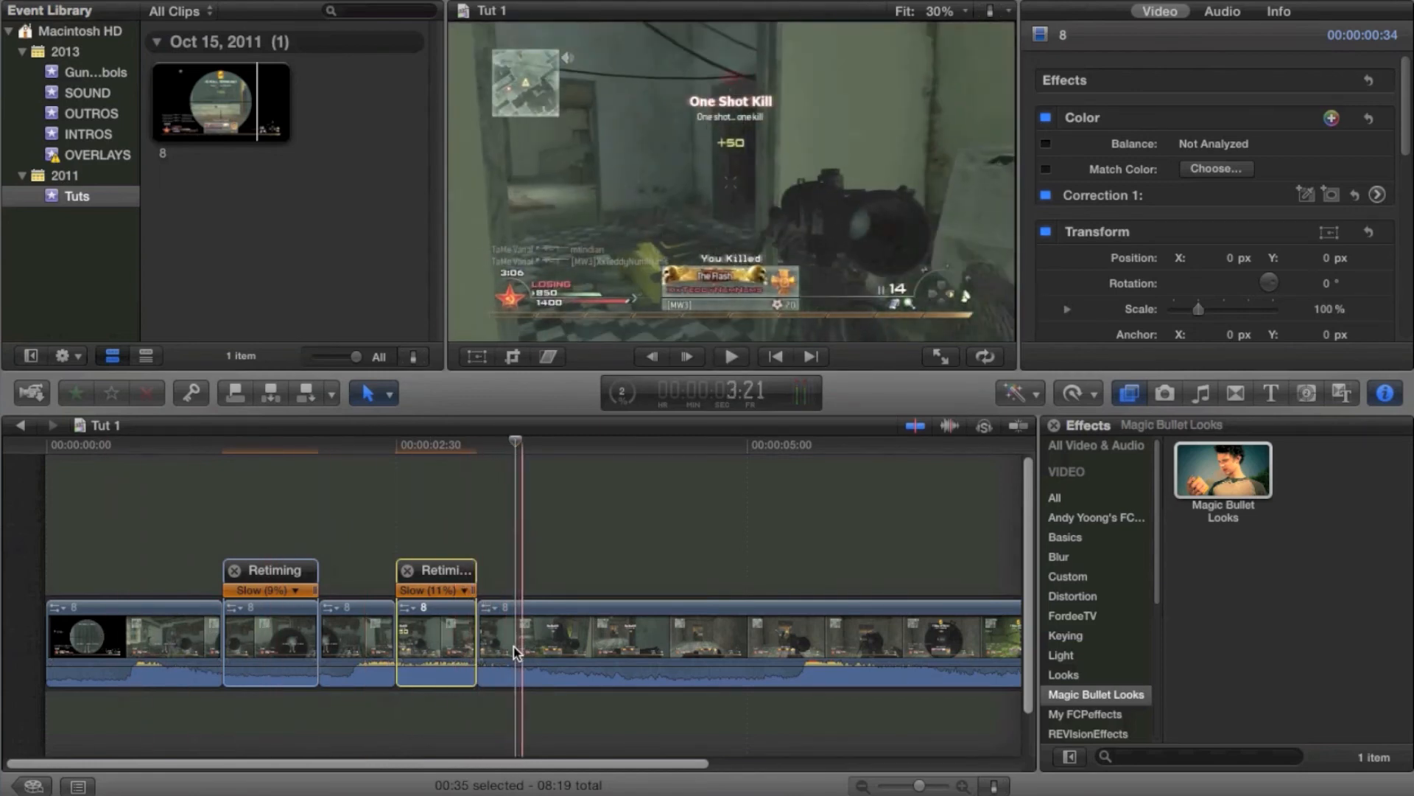
Blade a short segment at about the 3:21 mark and retime it slow to about 18%
key(super+b)
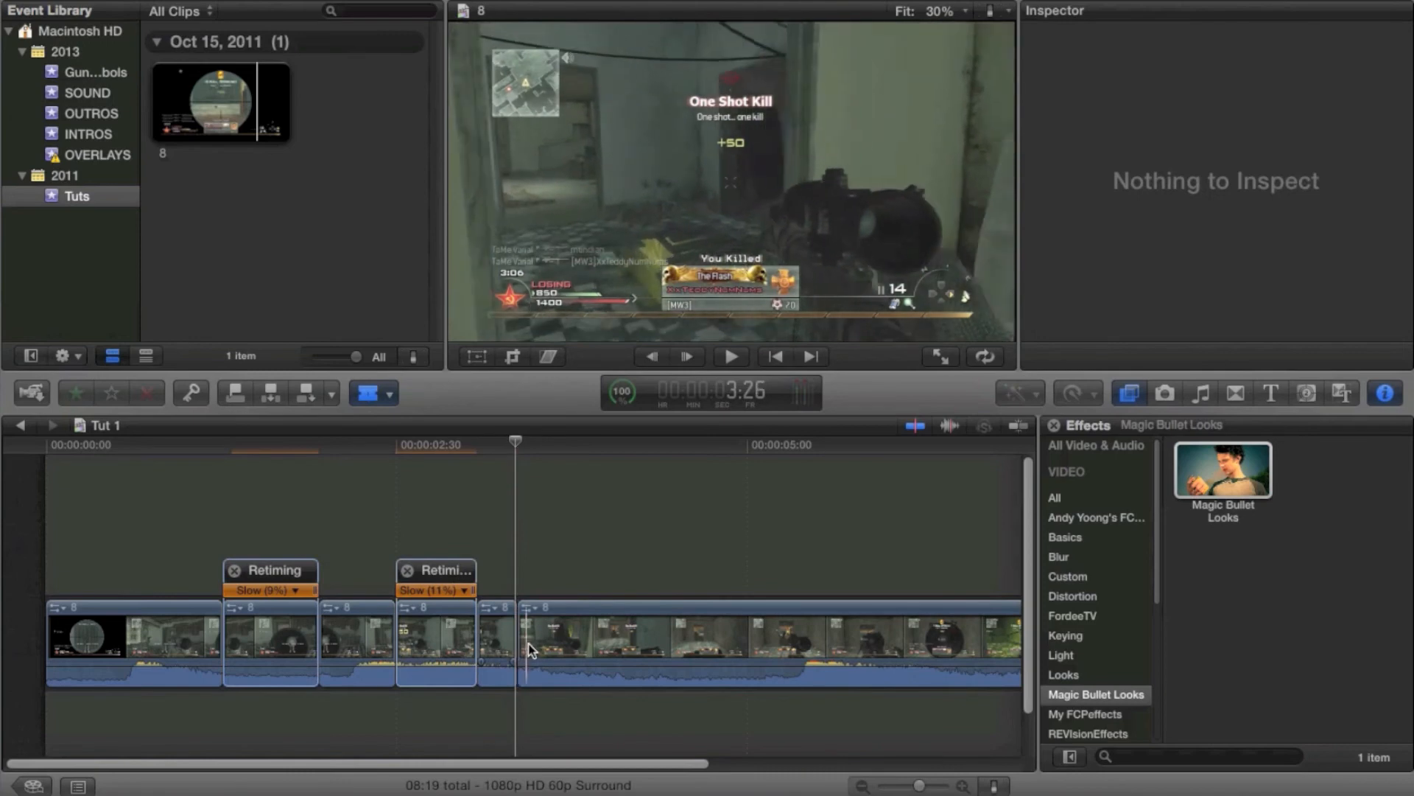
click(533, 643)
key(super+r)
drag(538, 589, 617, 595)
Set this segment's retime video quality to Optical Flow
click(1077, 393)
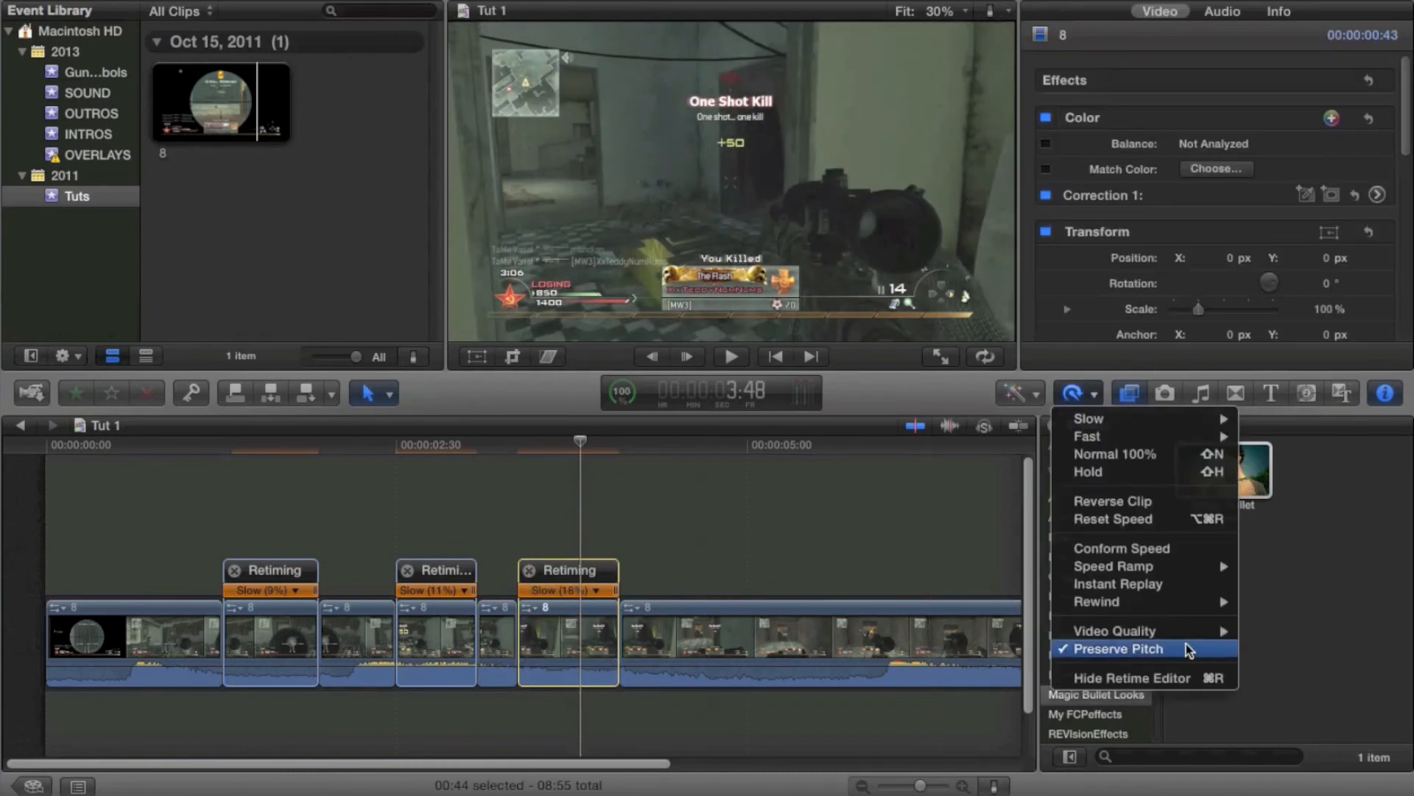
click(1301, 666)
Play ahead to around 4:32, blade a short segment there and retime it slow to about 22%
key(space)
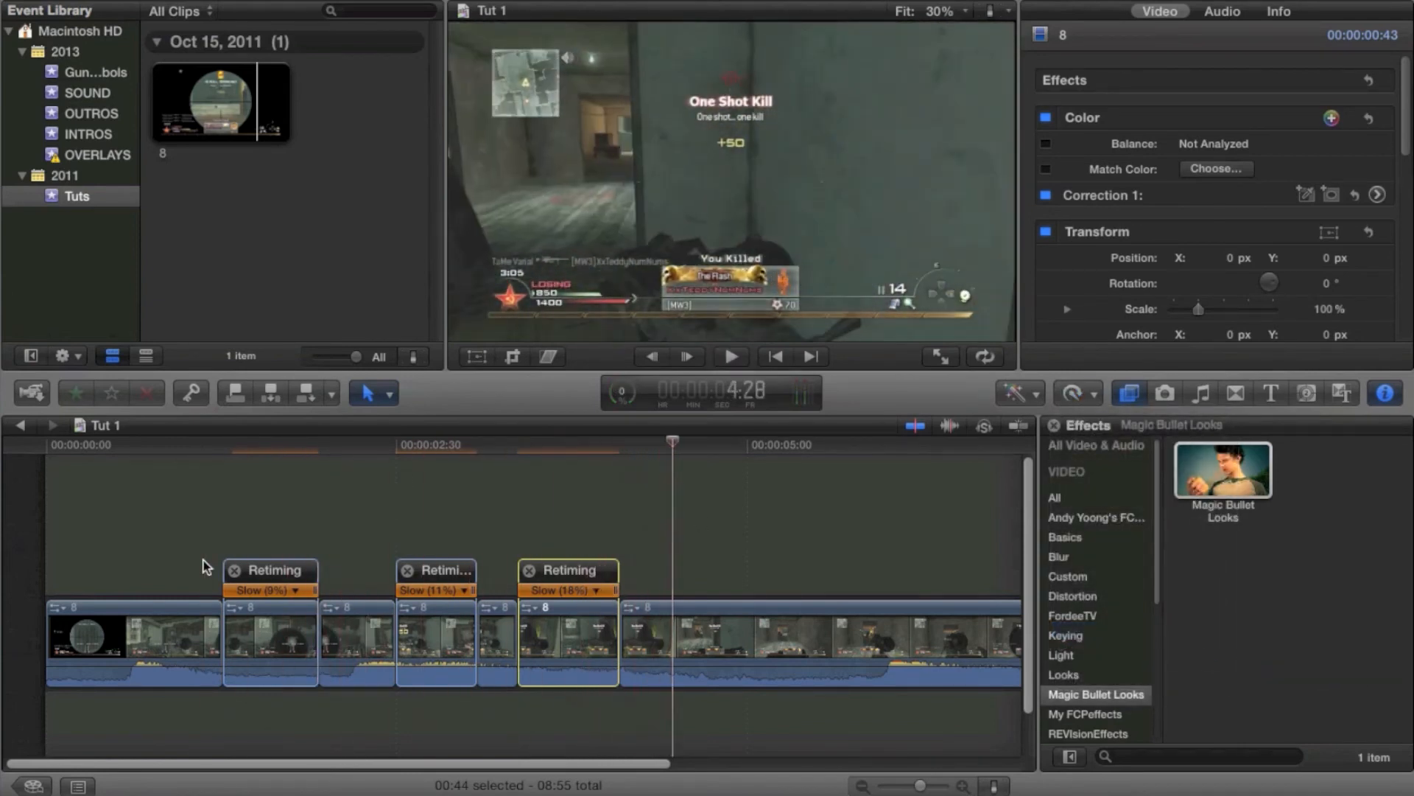
key(space)
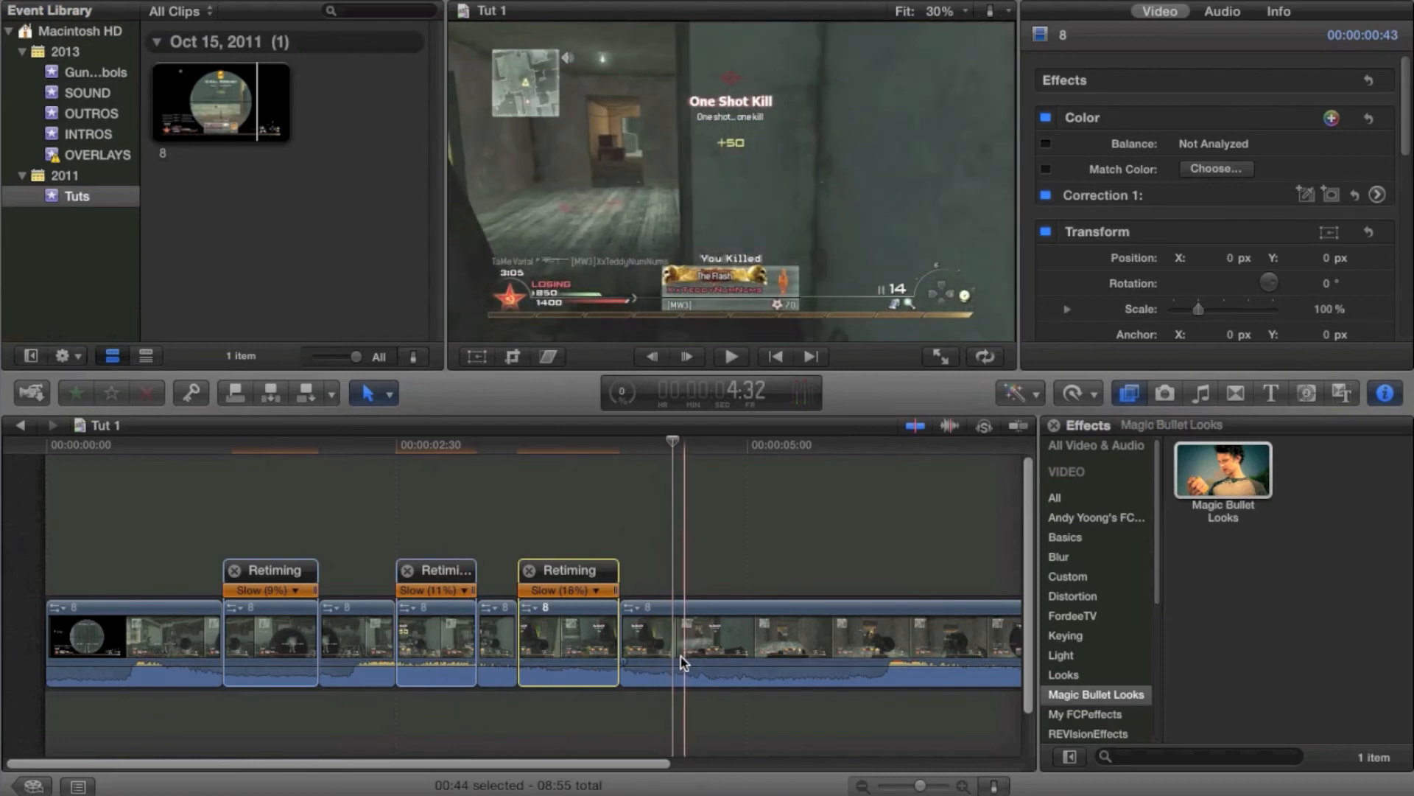
key(super+b)
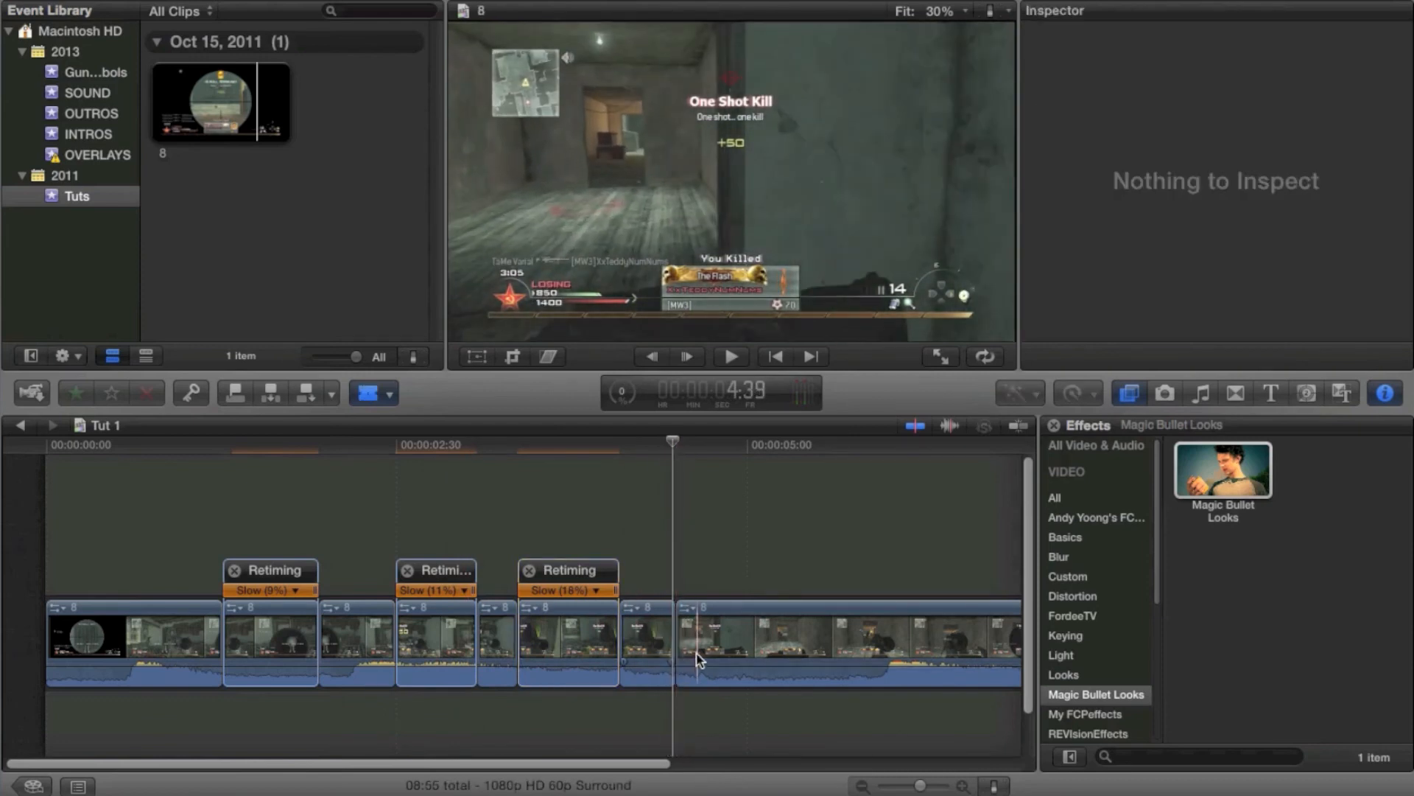
key(super+b)
click(685, 652)
key(super+r)
drag(697, 590, 767, 592)
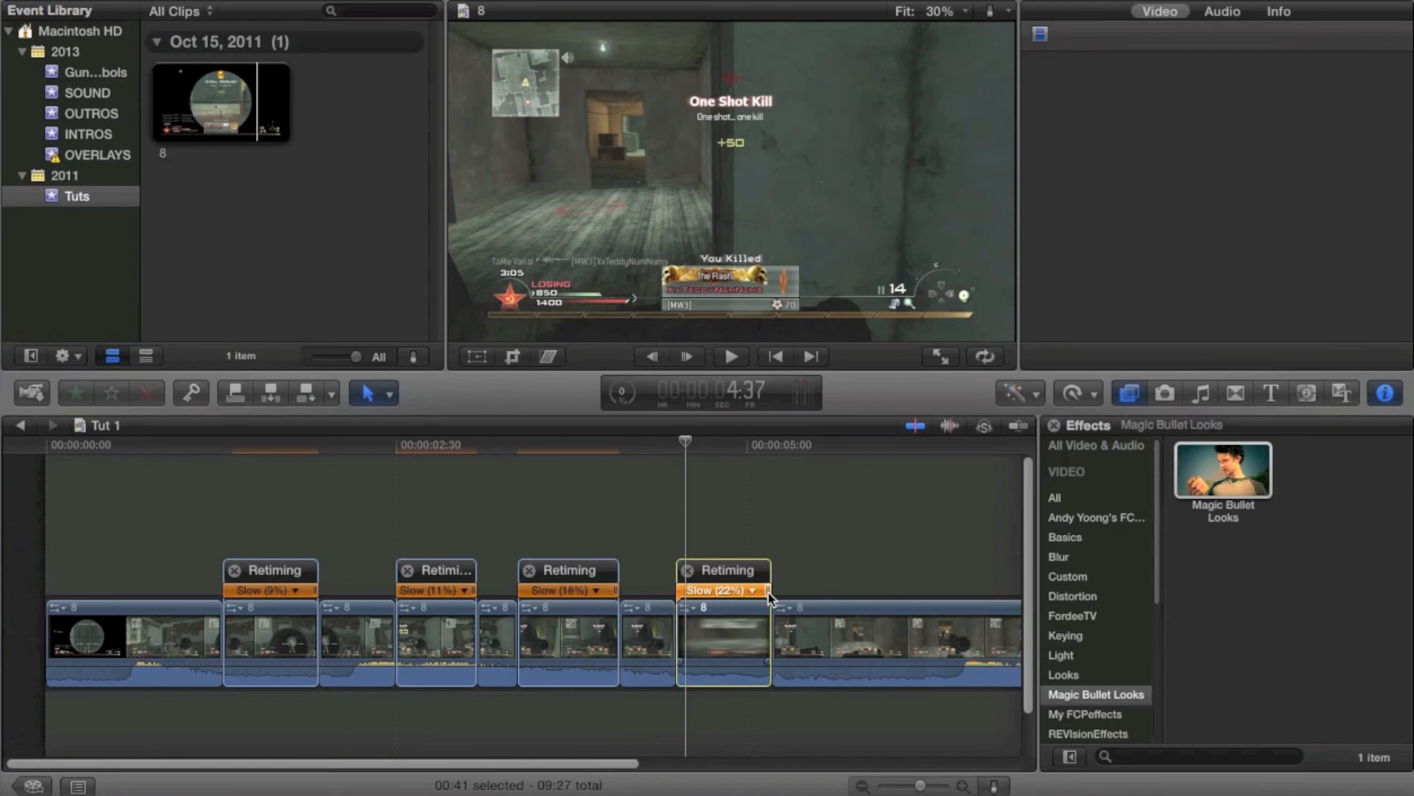
Set the 22% segment's retime video quality to Optical Flow
click(733, 632)
click(1078, 393)
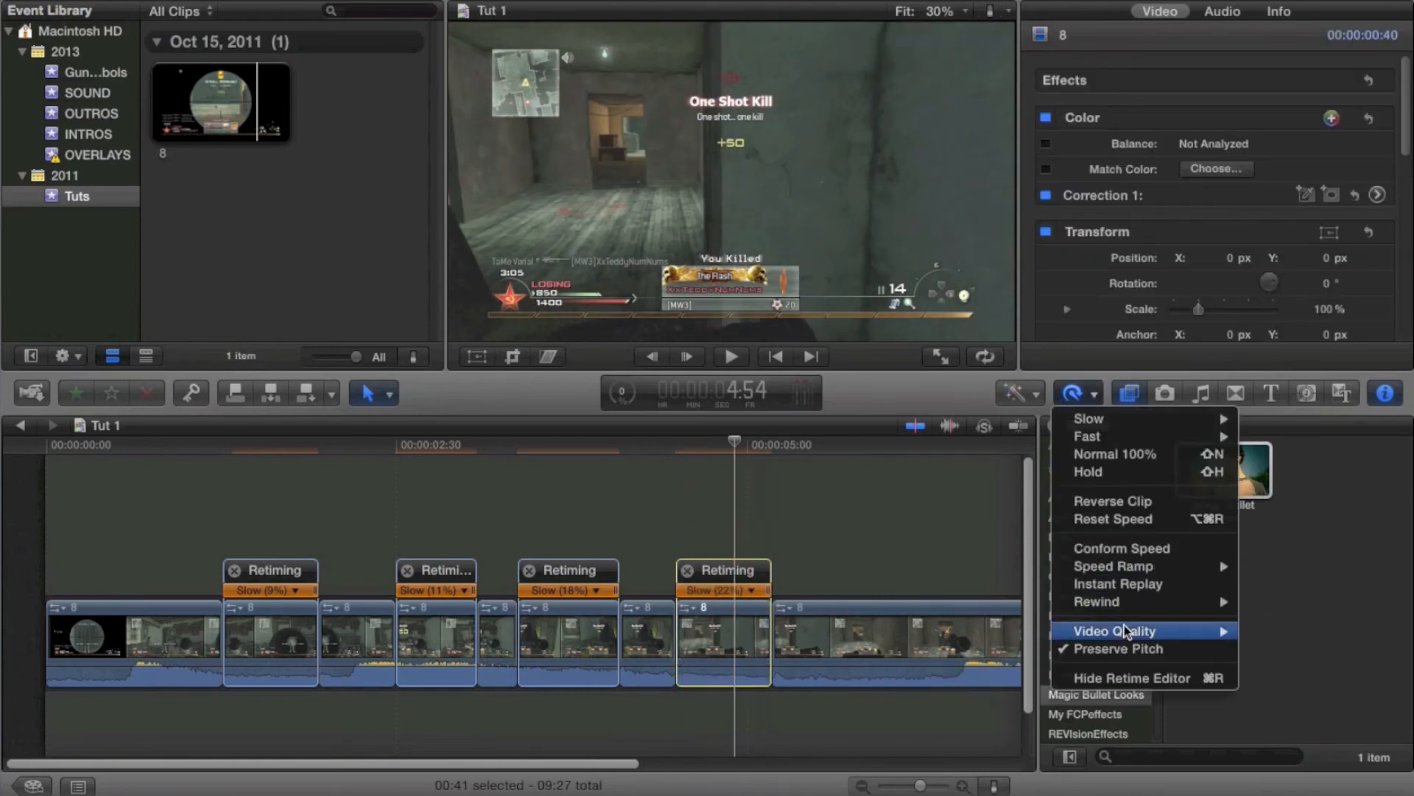
mouse_move(1150, 631)
click(1304, 666)
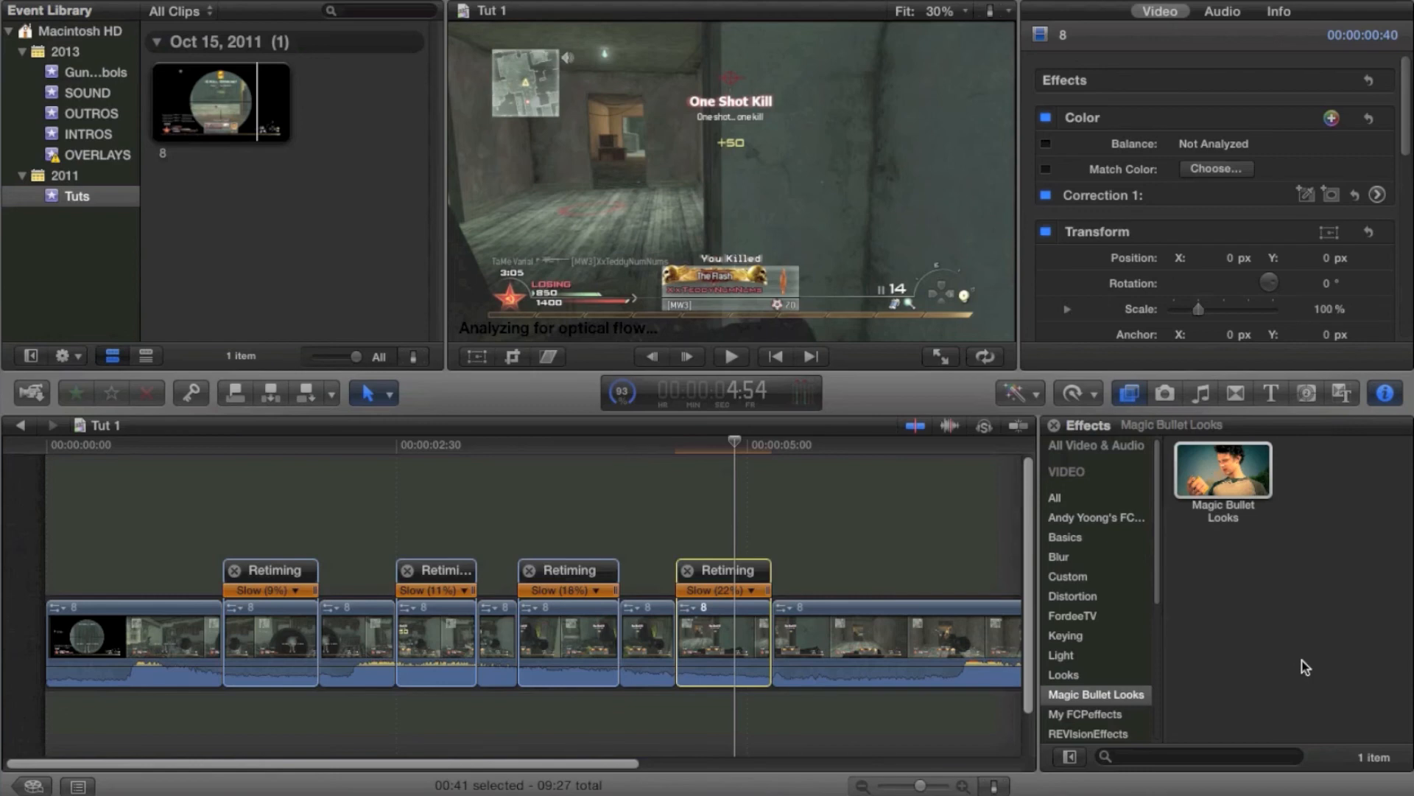
Play ahead to around 6:05, blade a short segment there and retime it slow to about 20%
key(space)
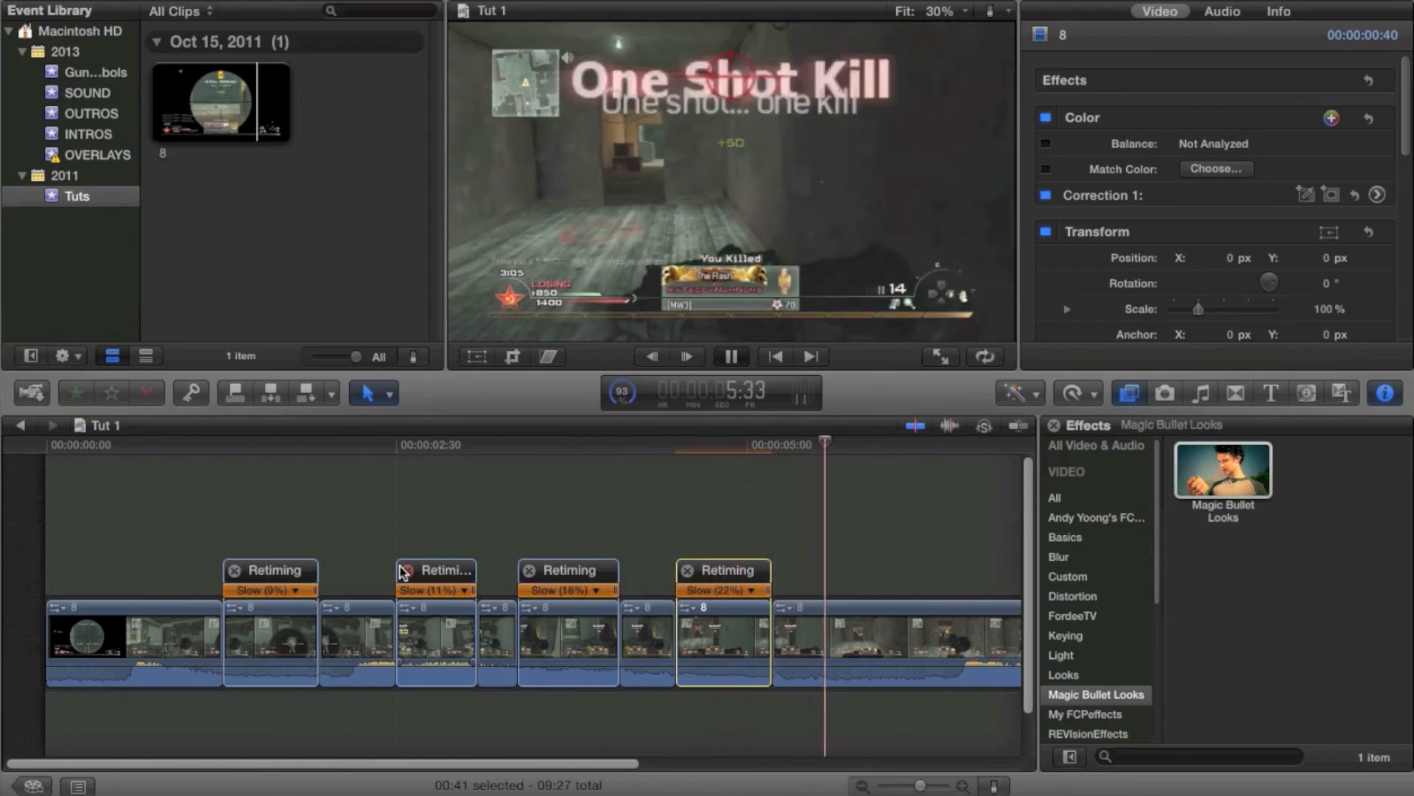
key(space)
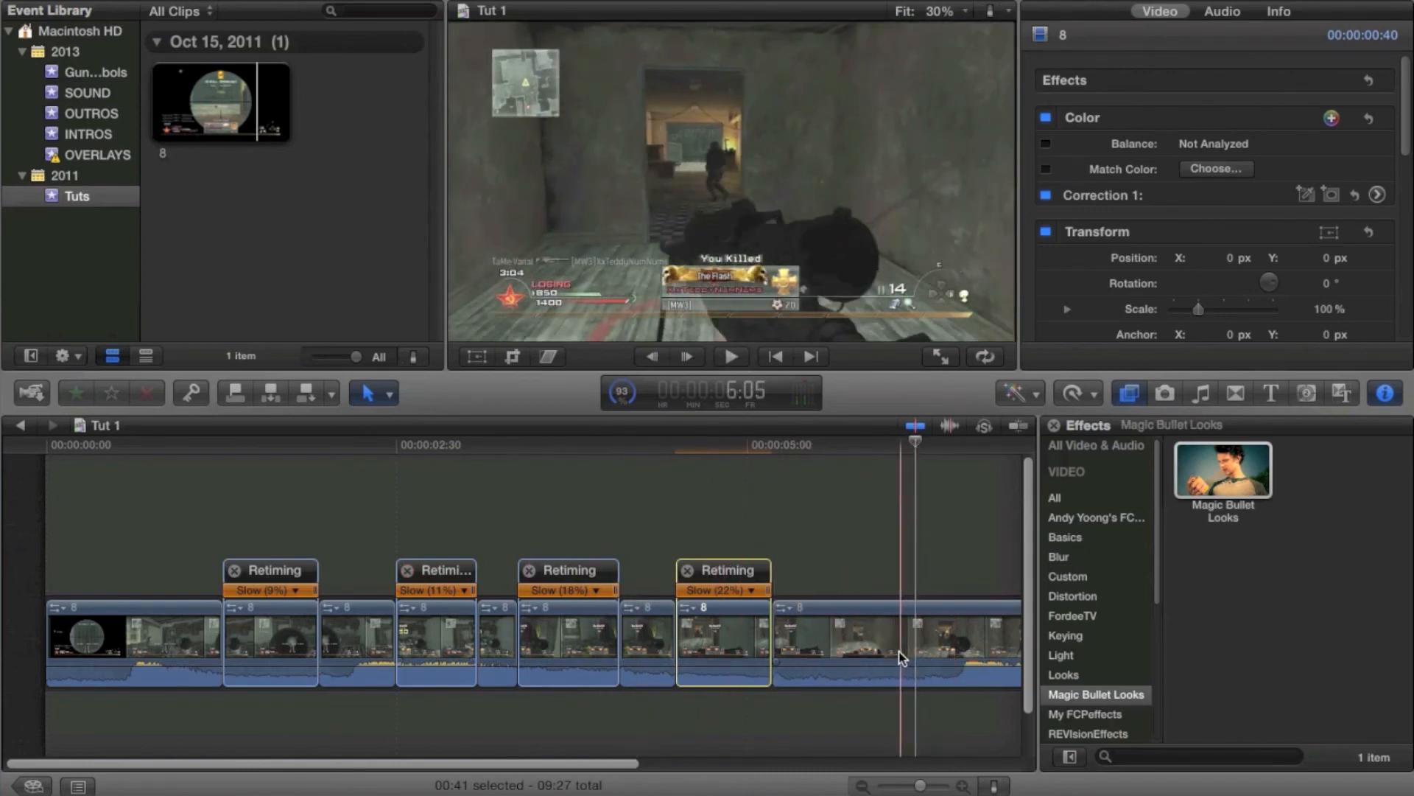
key(super+b)
key(super+b)
click(914, 649)
key(super+r)
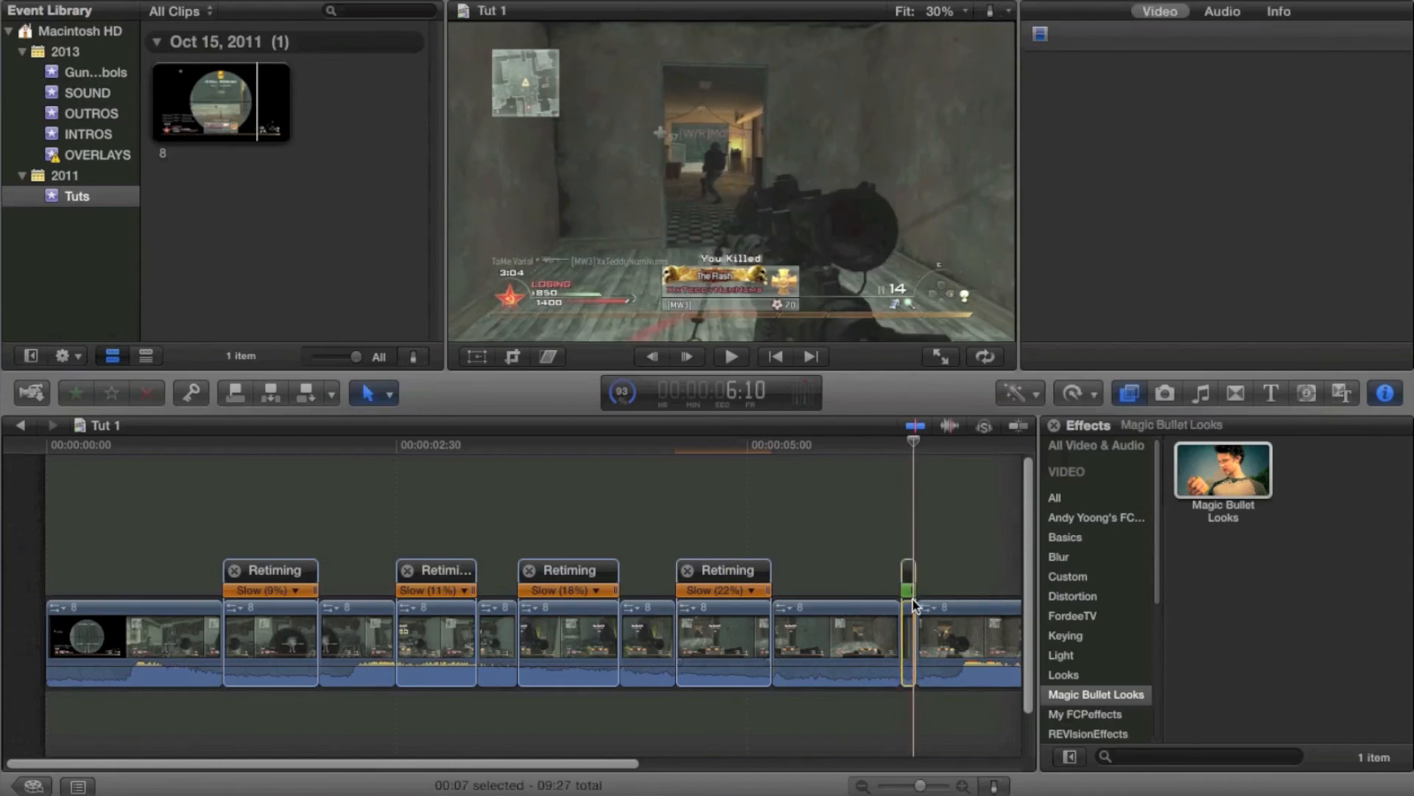
drag(913, 593, 981, 590)
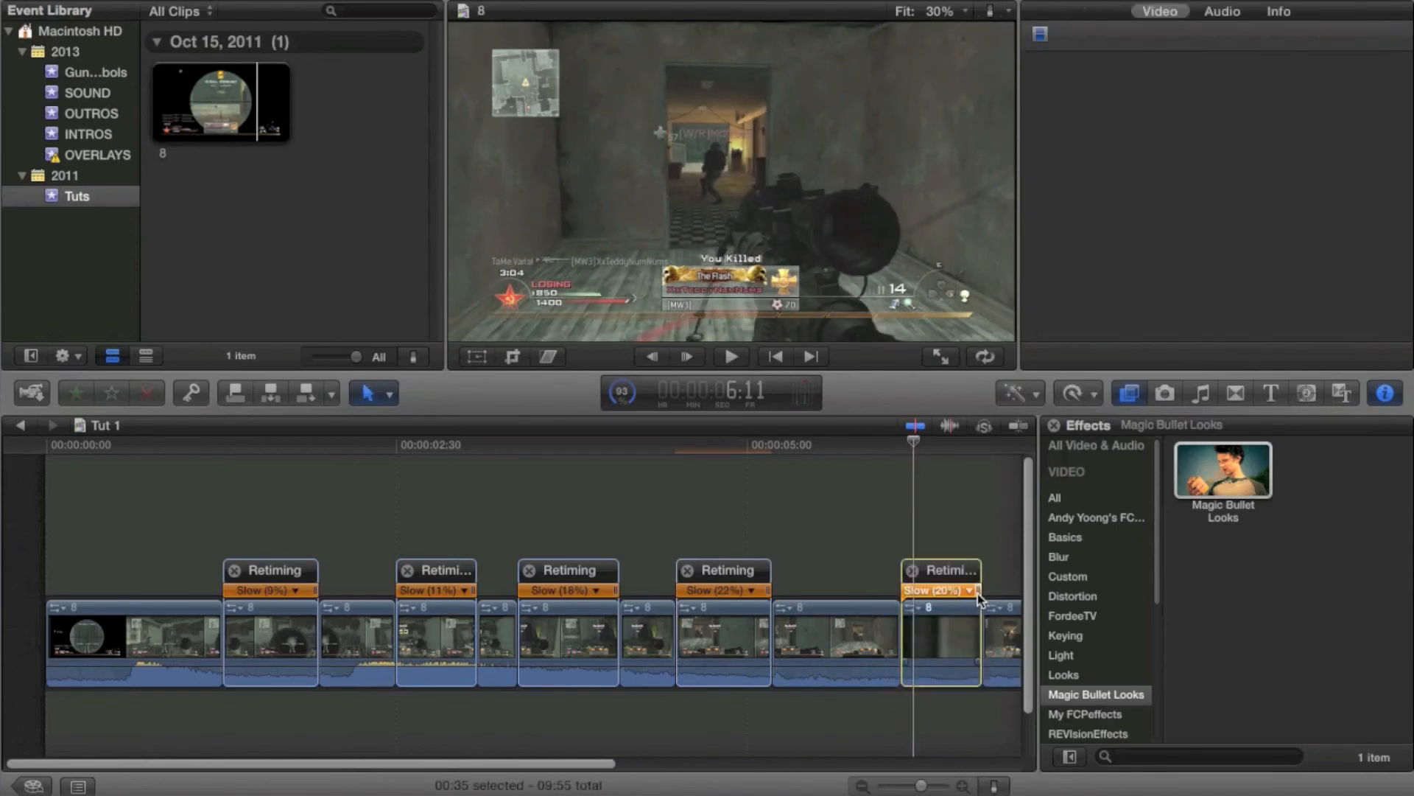
Set the 20% segment's retime video quality to Optical Flow
click(1079, 389)
mouse_move(1114, 631)
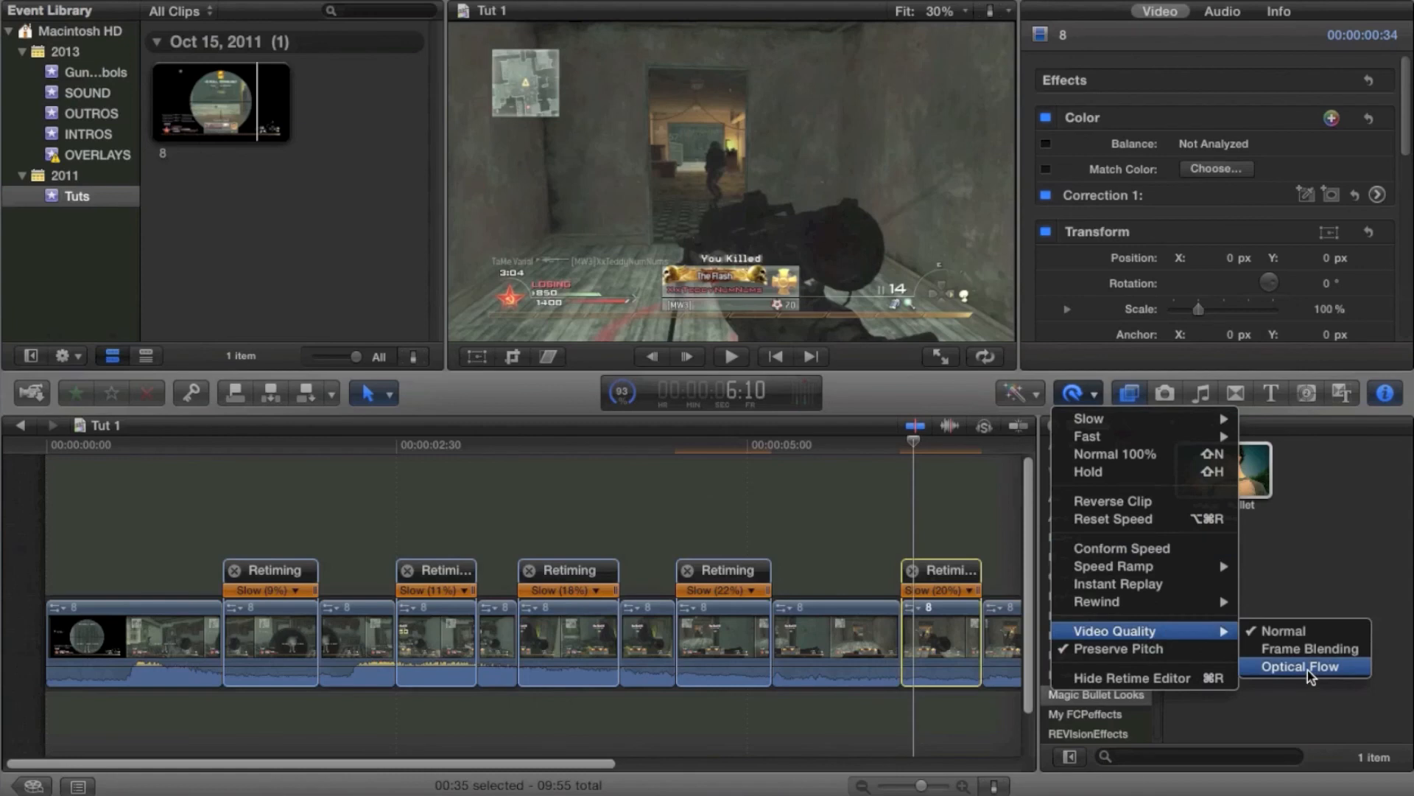
click(1307, 670)
Cut a short segment near 7:25 with the Blade tool and retime it slow to about 24%
scroll(838, 497, right, 5)
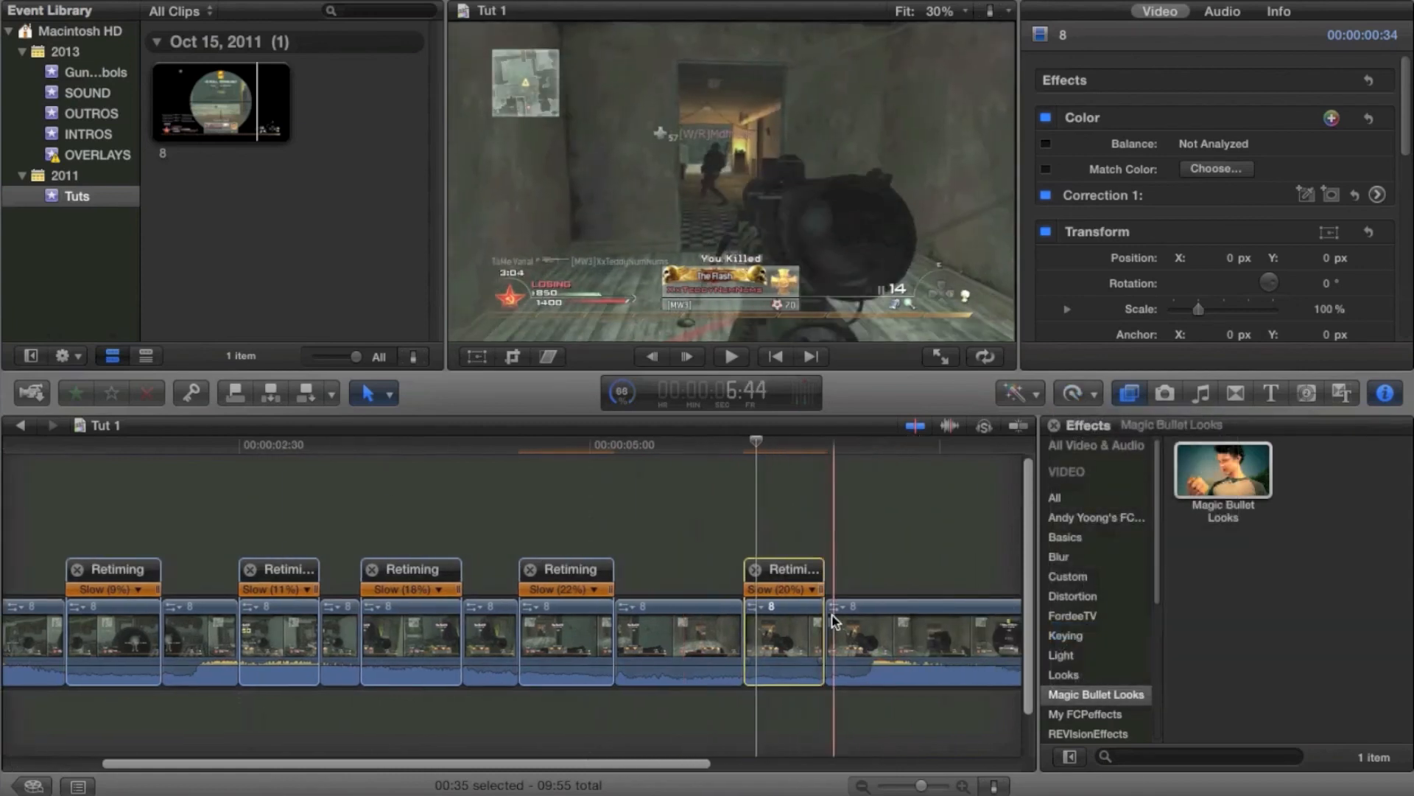
key(b)
click(927, 640)
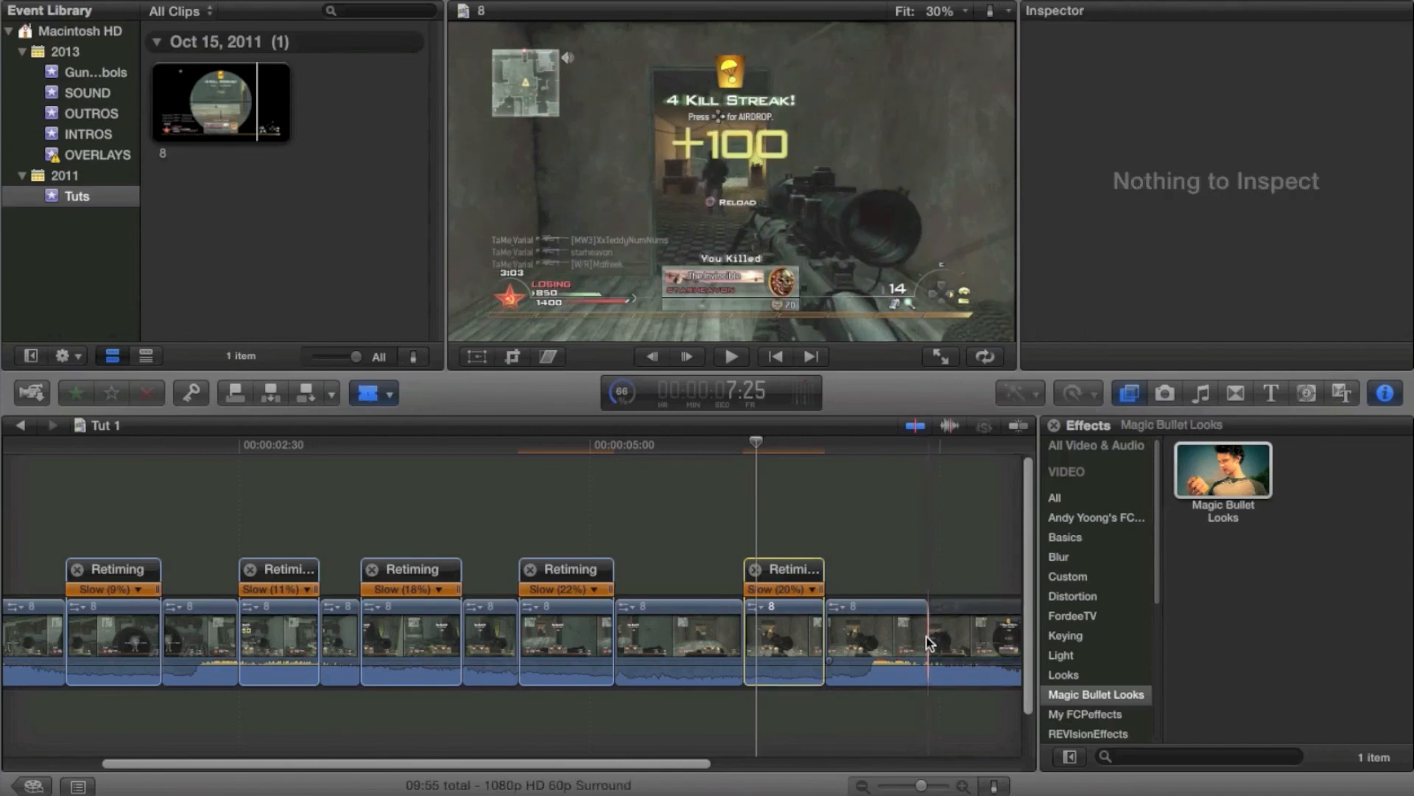
click(950, 642)
key(a)
click(937, 641)
key(super+r)
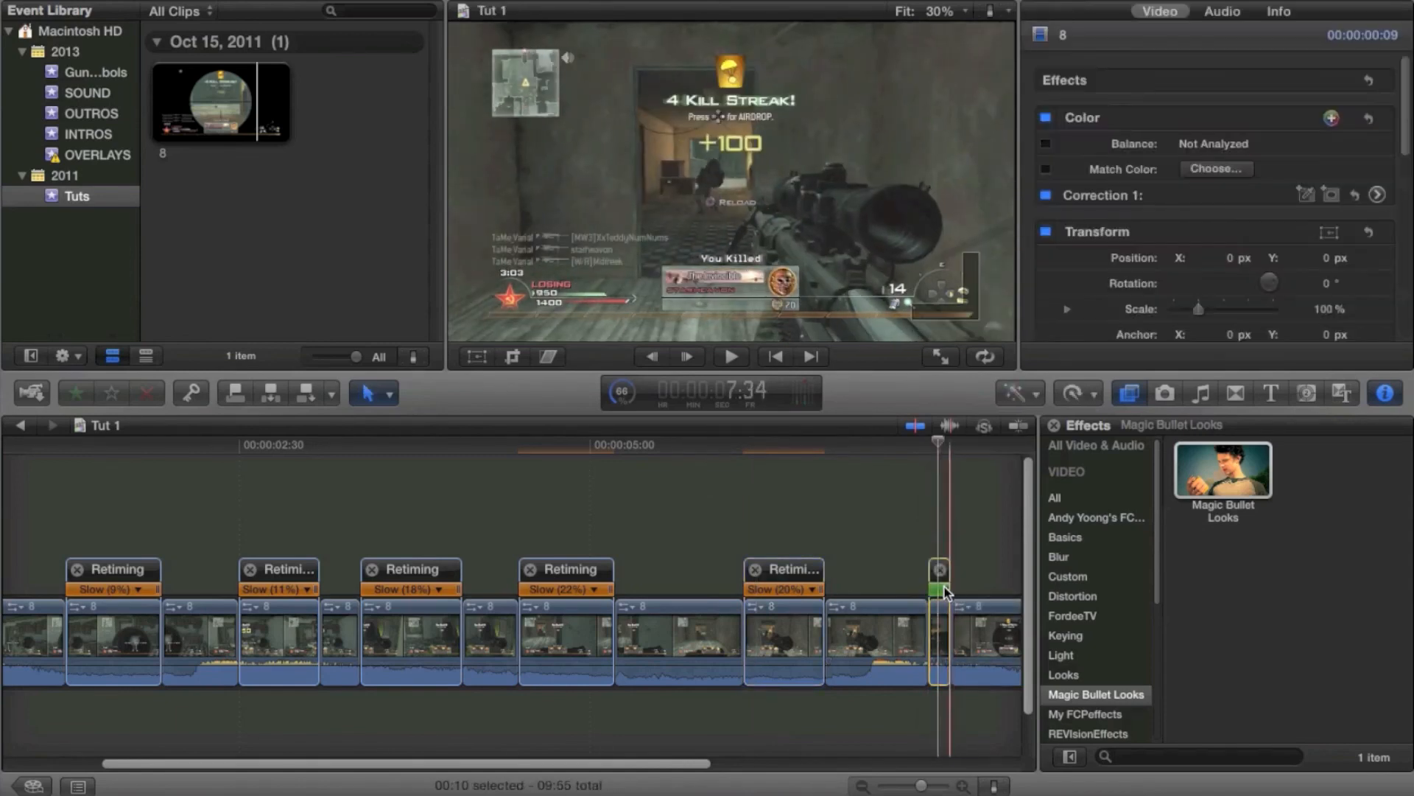
drag(945, 586, 1008, 591)
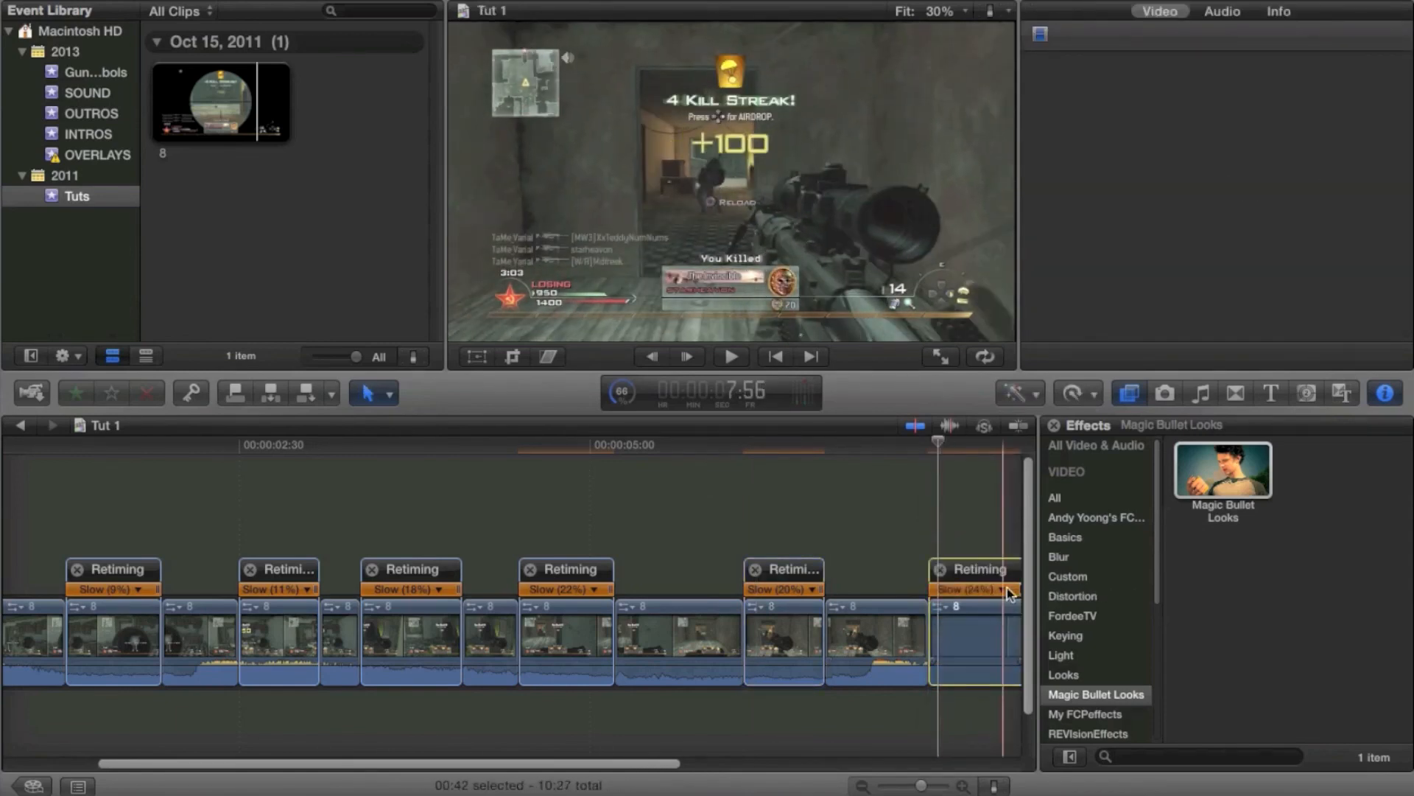
Set the 24% segment's retime video quality to Optical Flow
click(1073, 392)
mouse_move(1134, 631)
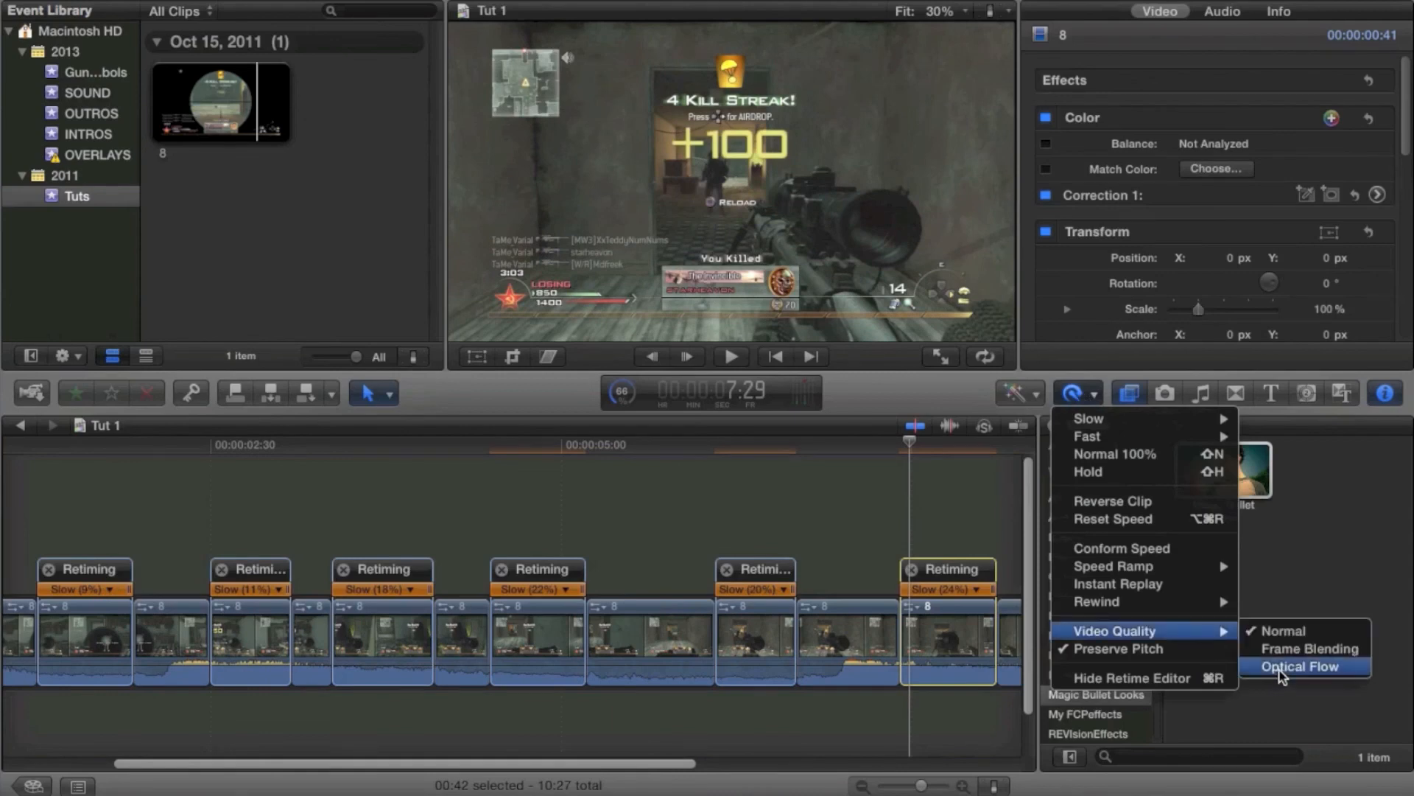
click(1281, 667)
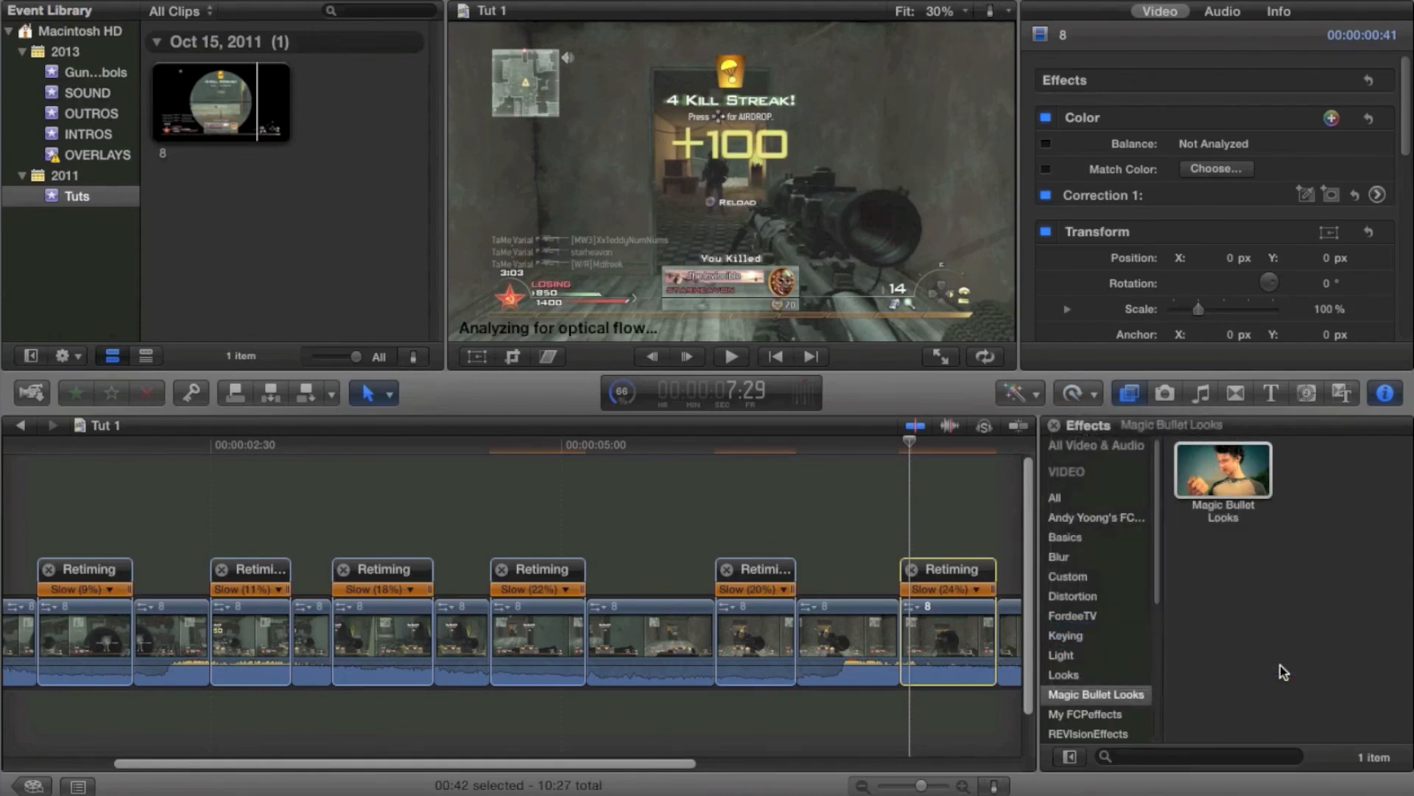